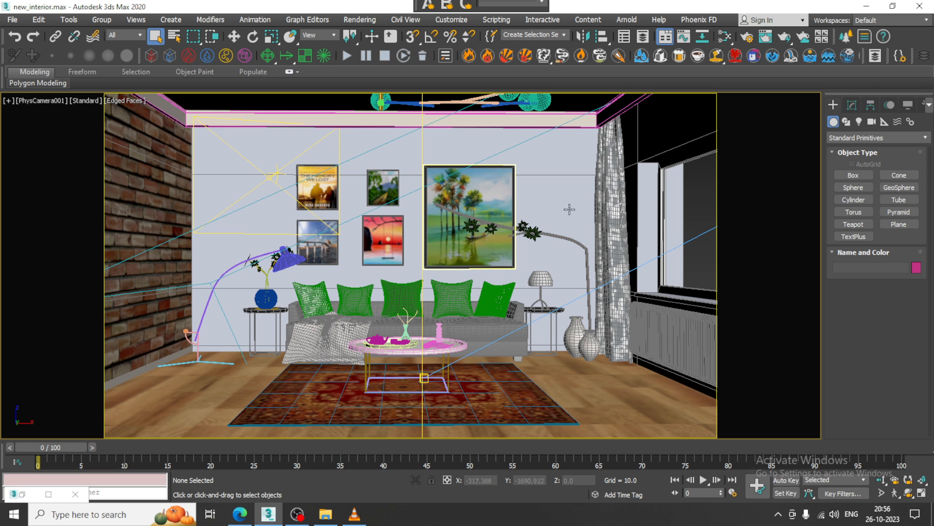
Examine the living room scene in perspective, including the furniture, window wall, sun light and the box gizmo that surrounds the sunbeam
{"action": "left_click", "coordinate": [528, 192]}
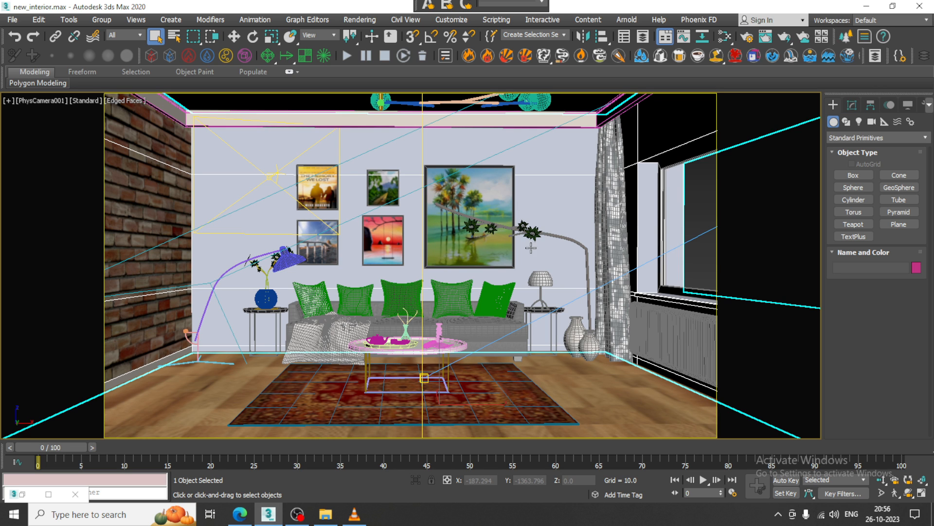
{"action": "scroll", "coordinate": [528, 190], "scroll_direction": "down", "scroll_amount": 4}
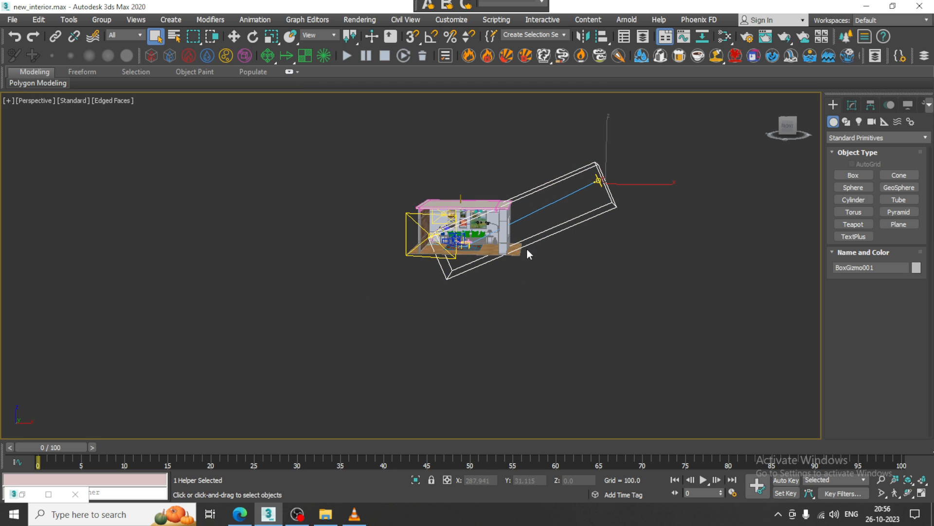
{"action": "scroll", "coordinate": [528, 253], "scroll_direction": "up", "scroll_amount": 10}
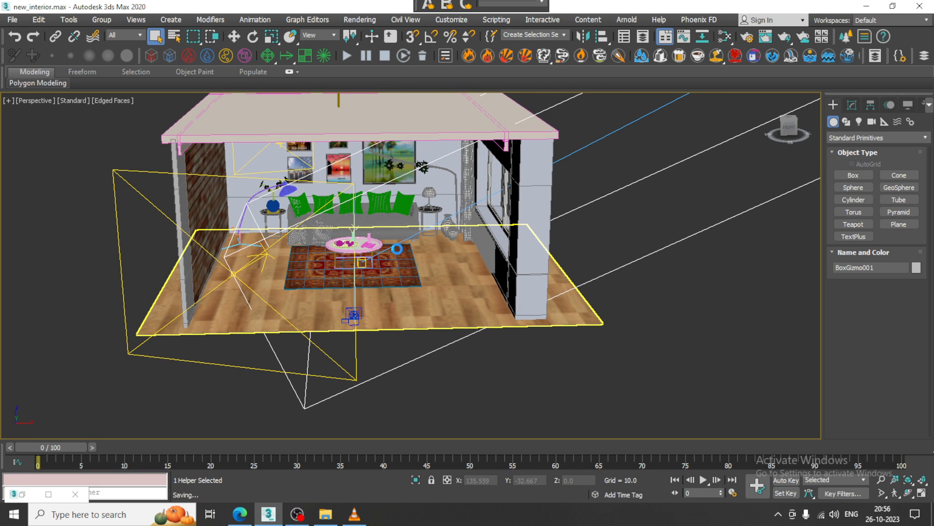
{"action": "left_click", "coordinate": [397, 249]}
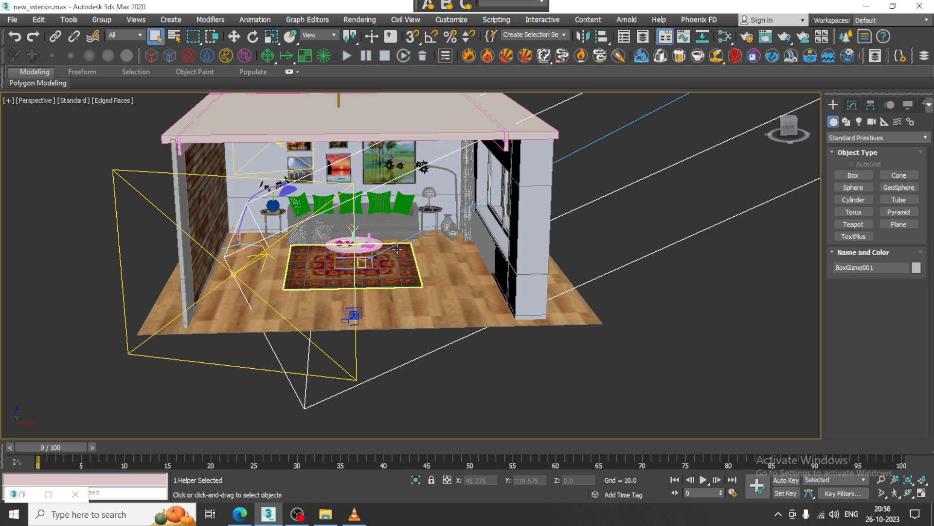
{"action": "middle_click_drag", "start_coordinate": [465, 288], "coordinate": [523, 336], "text": "alt"}
{"action": "scroll", "coordinate": [511, 321], "scroll_direction": "up", "scroll_amount": 3}
{"action": "scroll", "coordinate": [402, 336], "scroll_direction": "up", "scroll_amount": 2}
{"action": "middle_click_drag", "start_coordinate": [379, 310], "coordinate": [478, 296], "text": "alt"}
{"action": "scroll", "coordinate": [422, 321], "scroll_direction": "up", "scroll_amount": 2}
{"action": "scroll", "coordinate": [451, 221], "scroll_direction": "down", "scroll_amount": 3}
{"action": "scroll", "coordinate": [476, 326], "scroll_direction": "up", "scroll_amount": 1}
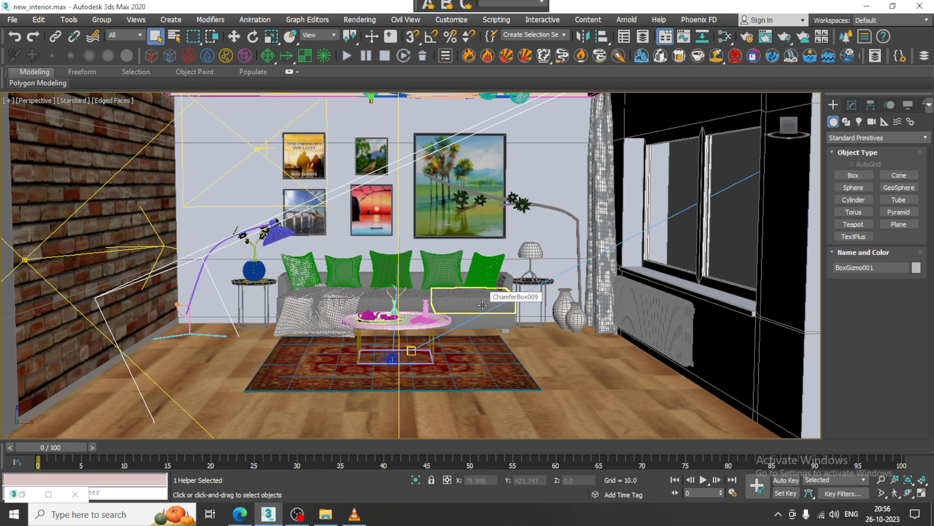
{"action": "scroll", "coordinate": [487, 273], "scroll_direction": "down", "scroll_amount": 3}
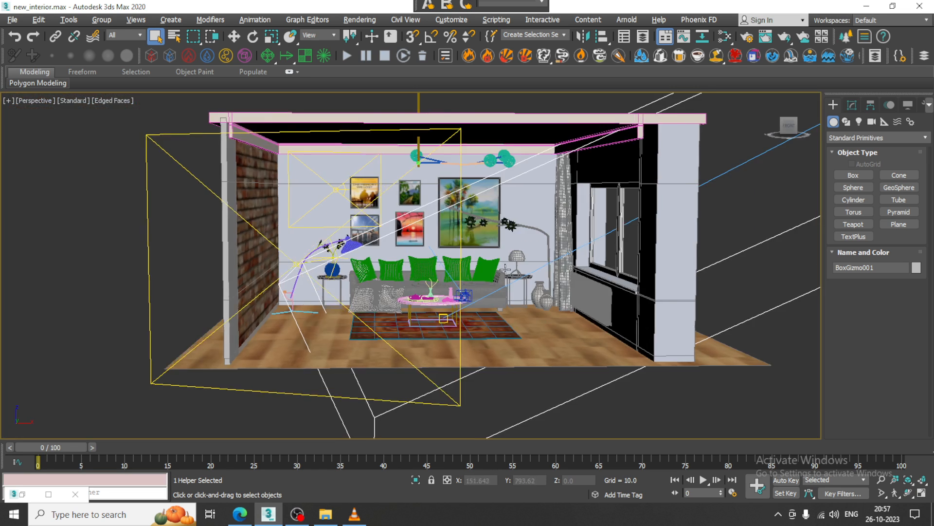
{"action": "middle_click_drag", "start_coordinate": [565, 272], "coordinate": [413, 289]}
{"action": "scroll", "coordinate": [462, 278], "scroll_direction": "down", "scroll_amount": 4}
{"action": "middle_click_drag", "start_coordinate": [506, 270], "coordinate": [543, 270]}
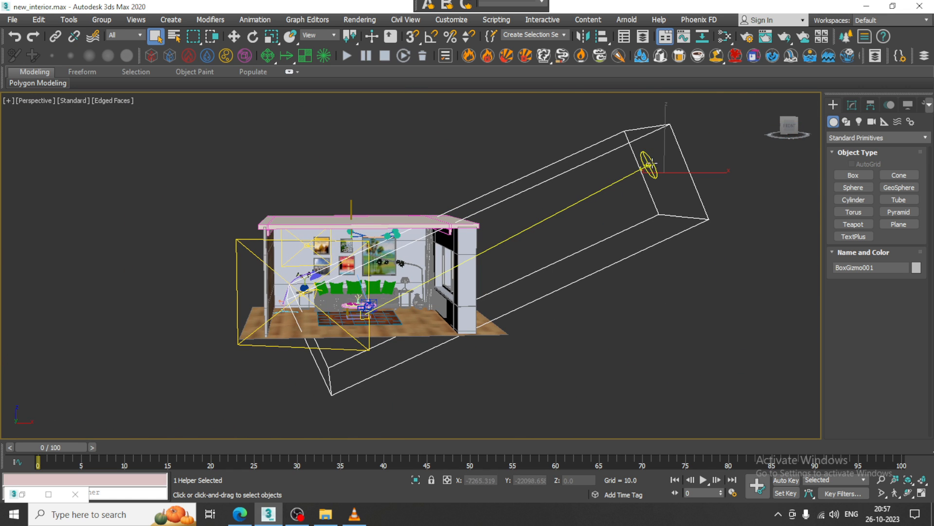
{"action": "scroll", "coordinate": [349, 265], "scroll_direction": "up", "scroll_amount": 4}
{"action": "middle_click_drag", "start_coordinate": [349, 265], "coordinate": [410, 226]}
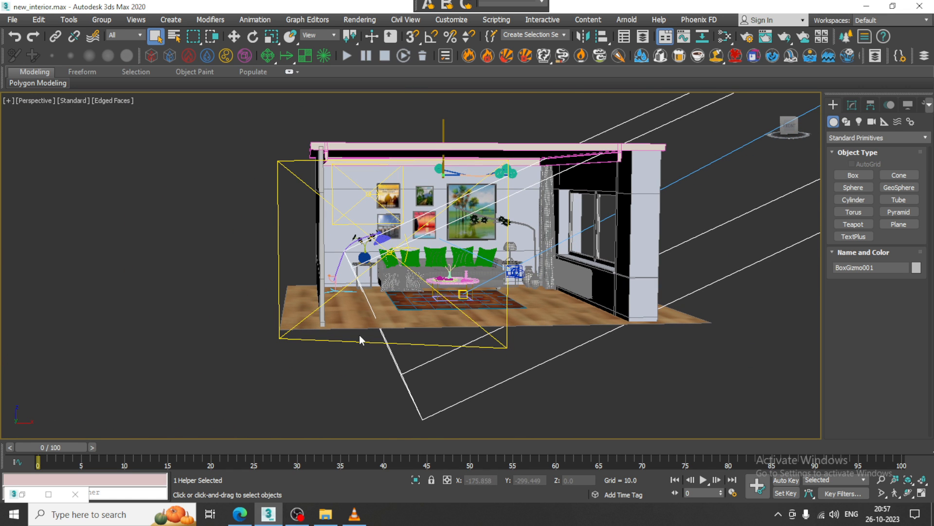
Inspect the two V-Ray plane lights in the room by selecting each, with the Move tool active
{"action": "left_click", "coordinate": [417, 315]}
{"action": "scroll", "coordinate": [418, 315], "scroll_direction": "up", "scroll_amount": 5}
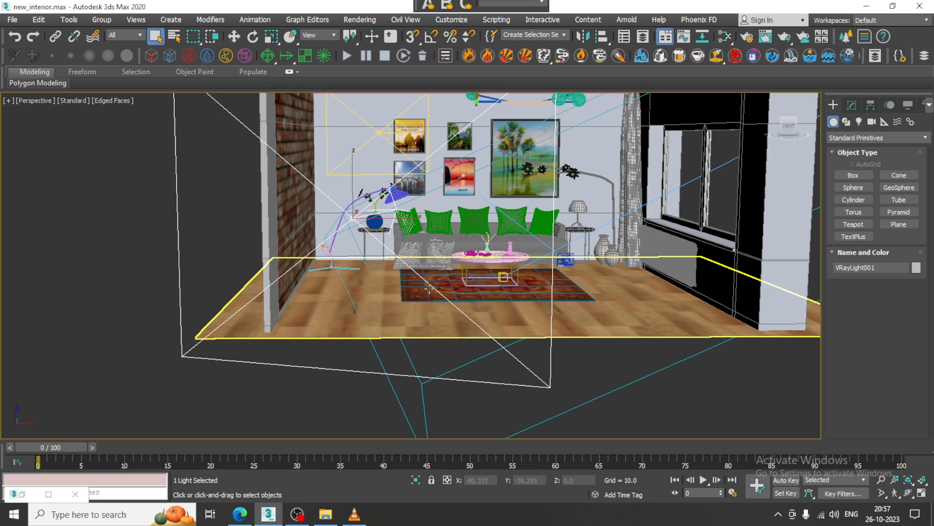
{"action": "key", "text": "w"}
{"action": "left_click", "coordinate": [376, 133]}
Render the interior perspective facing the sofa wall and window, and close the V-Ray frame buffer
{"action": "middle_click_drag", "start_coordinate": [465, 199], "coordinate": [359, 227]}
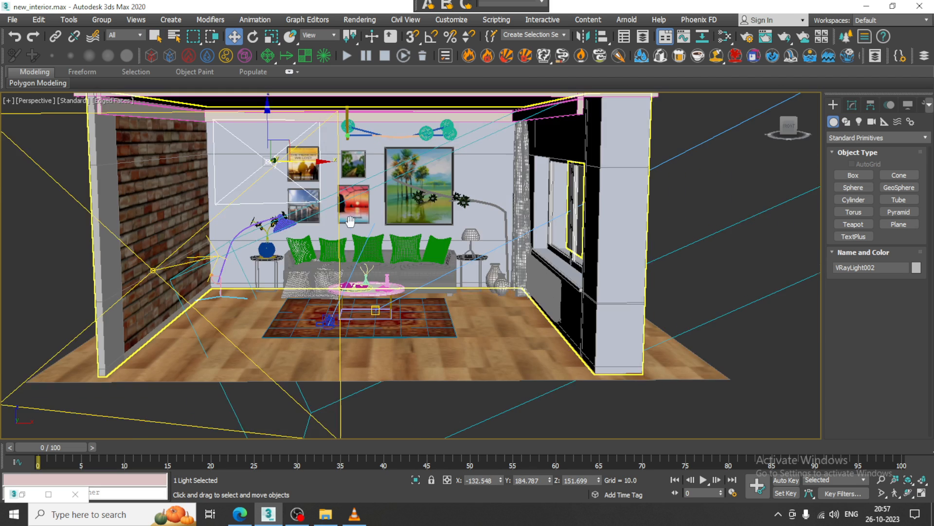
{"action": "scroll", "coordinate": [359, 228], "scroll_direction": "up", "scroll_amount": 3}
{"action": "middle_click_drag", "start_coordinate": [335, 127], "coordinate": [355, 126], "text": "alt"}
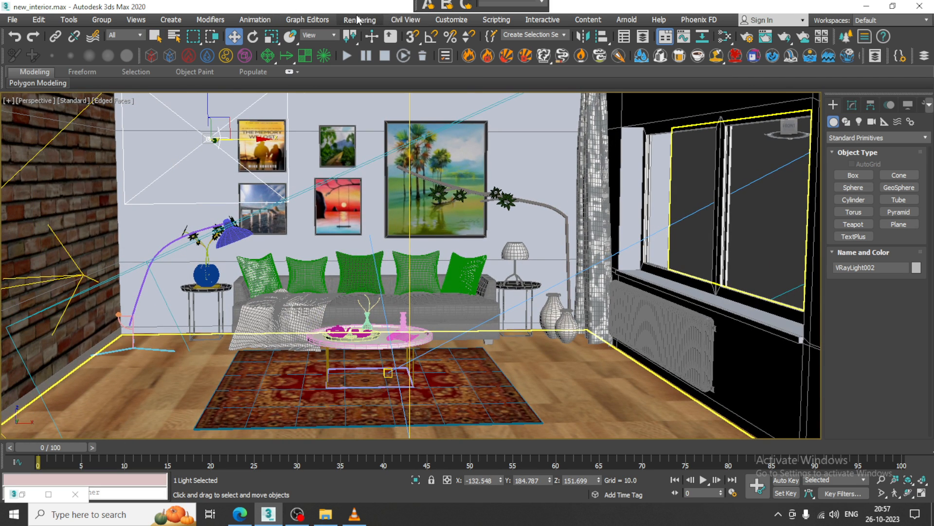
{"action": "left_click", "coordinate": [358, 19]}
{"action": "left_click", "coordinate": [375, 40]}
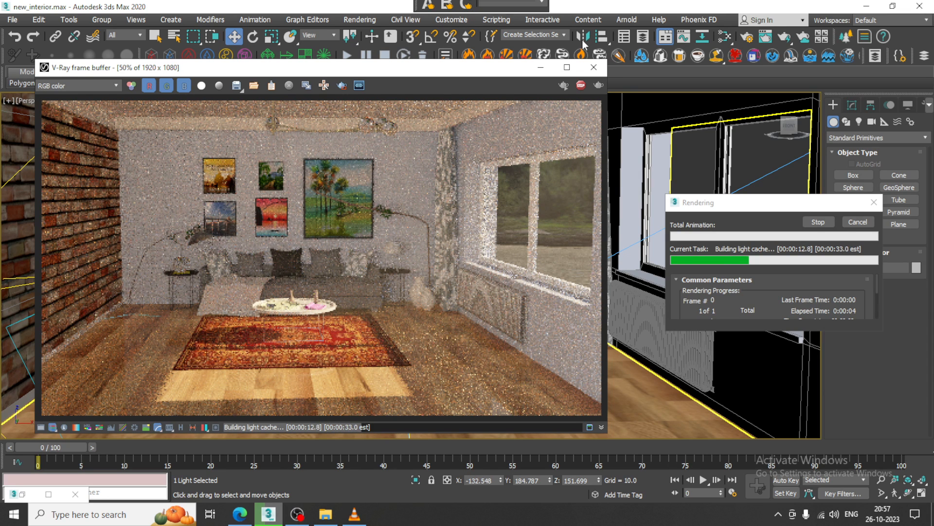
{"action": "left_click", "coordinate": [594, 72]}
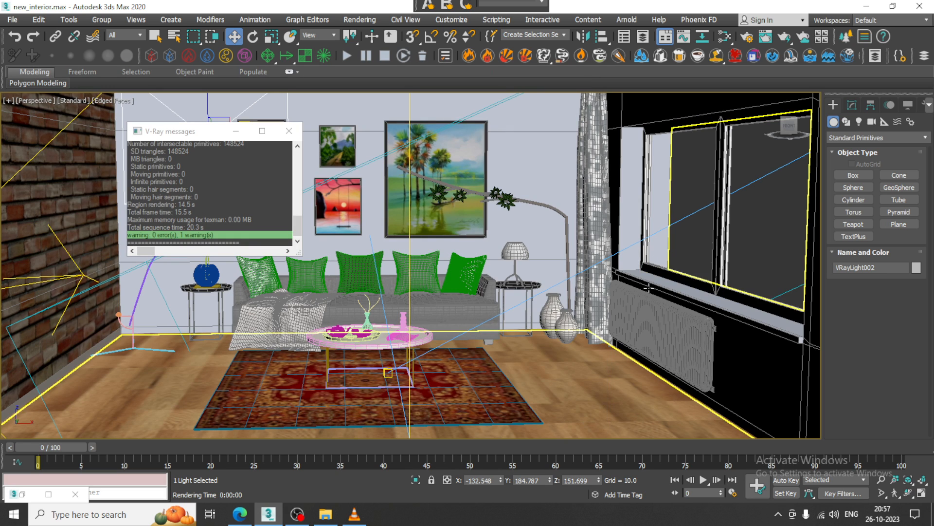
Open the environment settings of the VRayEnvironmentFog effect attached to the box gizmo around the sunbeam
{"action": "scroll", "coordinate": [509, 240], "scroll_direction": "down", "scroll_amount": 4}
{"action": "middle_click_drag", "start_coordinate": [670, 246], "coordinate": [545, 233]}
{"action": "scroll", "coordinate": [556, 264], "scroll_direction": "down", "scroll_amount": 3}
{"action": "middle_click_drag", "start_coordinate": [728, 234], "coordinate": [574, 211], "text": "alt"}
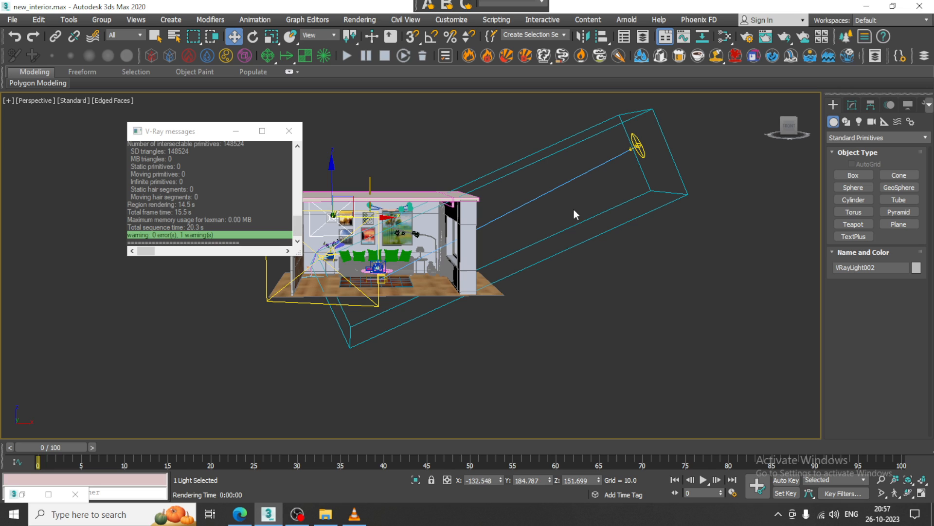
{"action": "left_click", "coordinate": [620, 227]}
{"action": "left_click", "coordinate": [852, 104]}
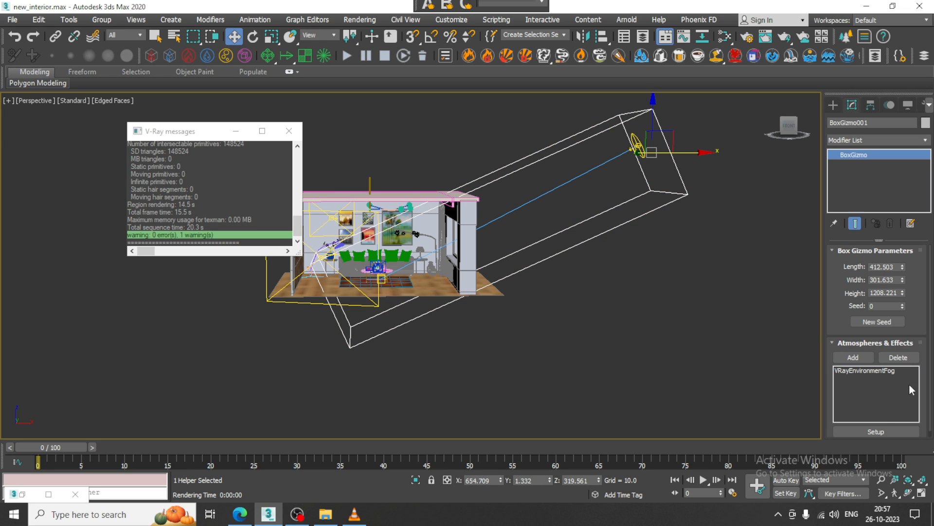
{"action": "left_click", "coordinate": [866, 370]}
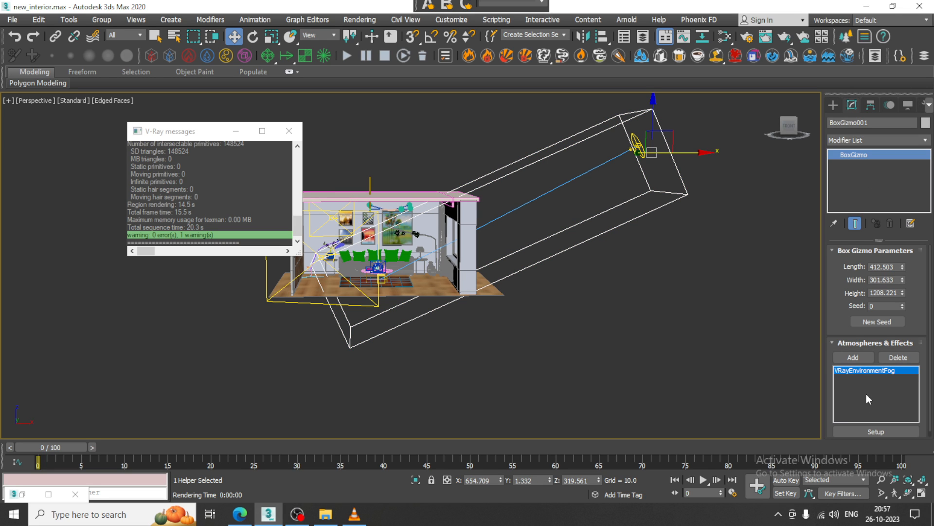
{"action": "left_click", "coordinate": [875, 432]}
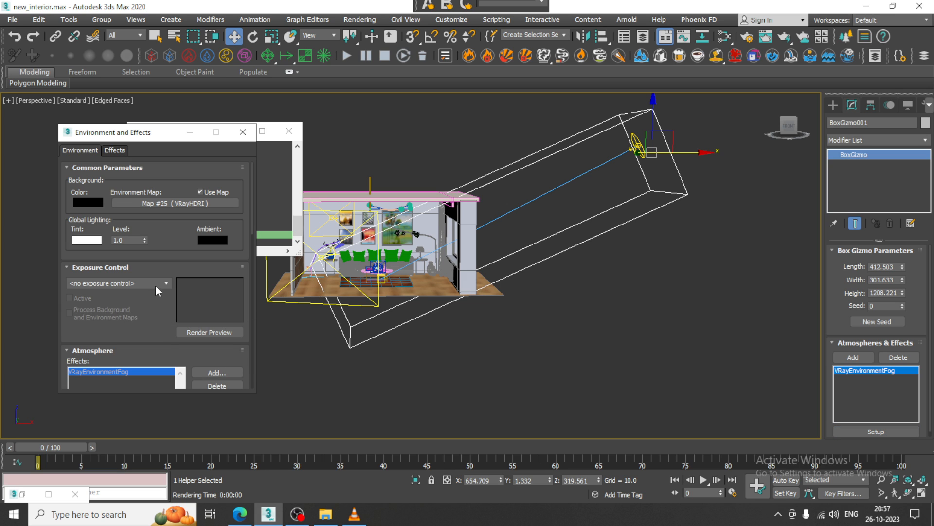
Set the exposure control to VRay Exposure Control with a shutter speed of 10, and minimize the settings
{"action": "left_click", "coordinate": [156, 285]}
{"action": "left_click", "coordinate": [141, 338]}
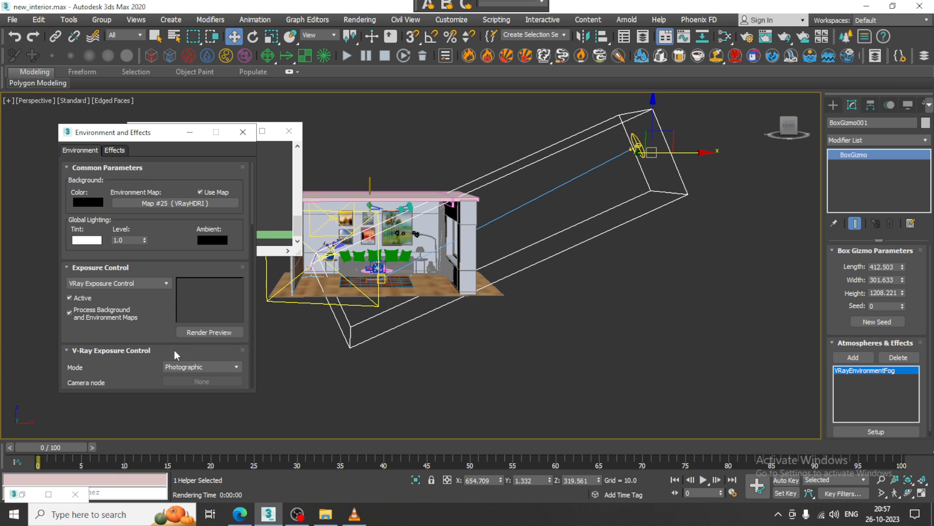
{"action": "scroll", "coordinate": [175, 349], "scroll_direction": "down", "scroll_amount": 5}
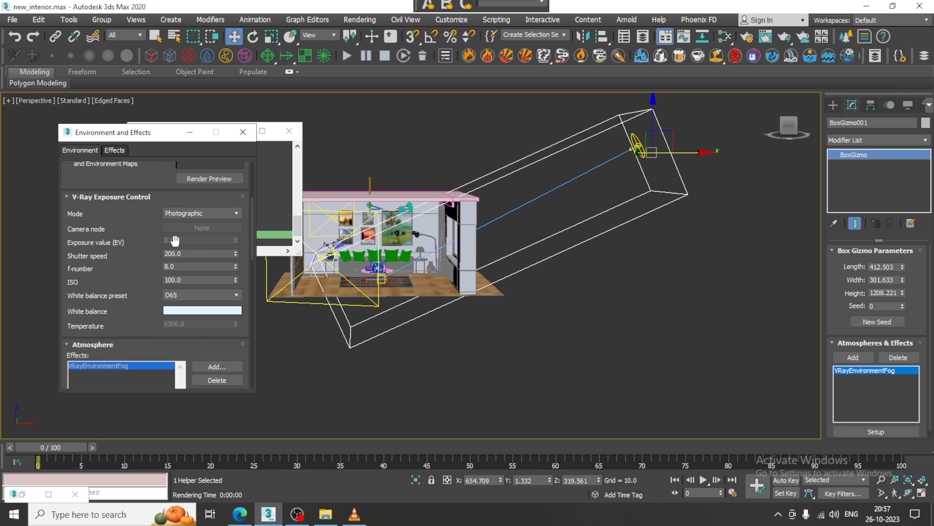
{"action": "left_click_drag", "start_coordinate": [196, 252], "coordinate": [130, 238]}
{"action": "type", "text": "1"}
{"action": "left_click", "coordinate": [189, 132]}
Clear the selection, render a close interior view with the new exposure, and close the render
{"action": "left_click", "coordinate": [480, 335]}
{"action": "scroll", "coordinate": [395, 282], "scroll_direction": "up", "scroll_amount": 10}
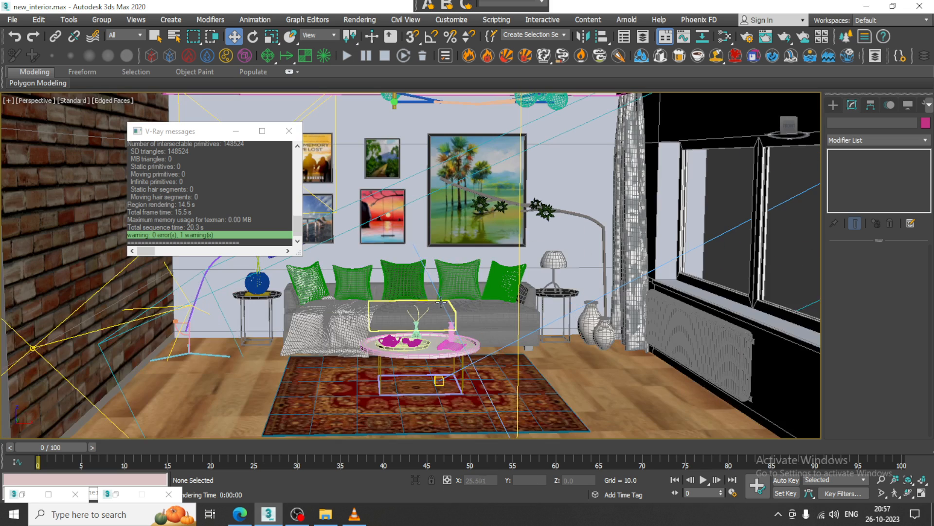
{"action": "key", "text": "shift+q"}
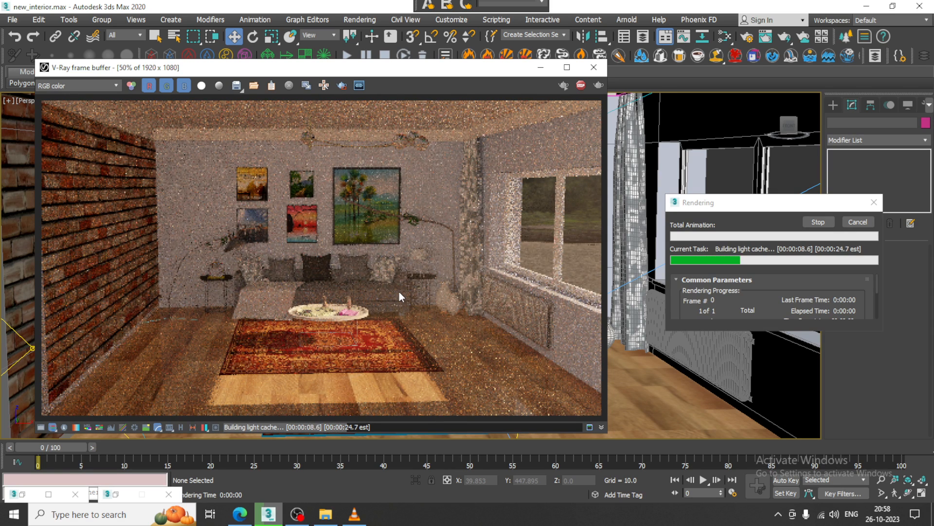
{"action": "left_click", "coordinate": [594, 67]}
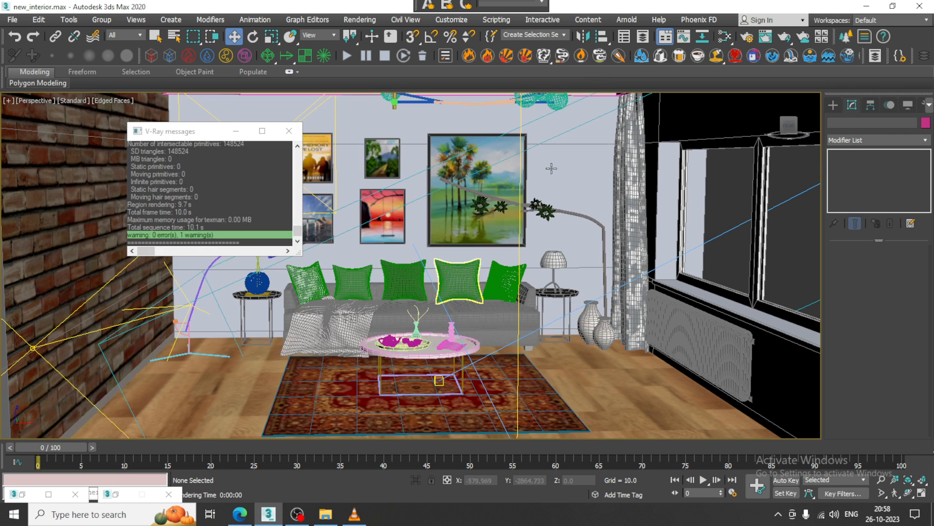
{"action": "left_click", "coordinate": [325, 515]}
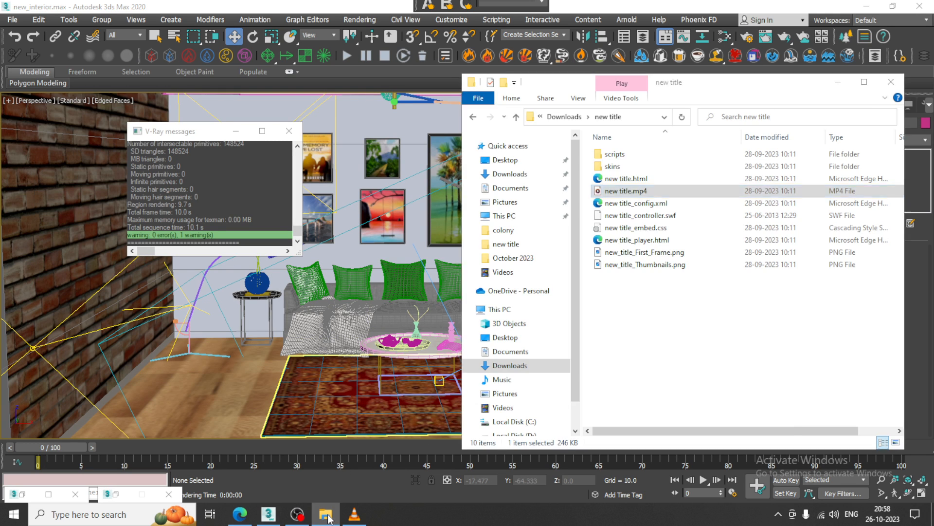
{"action": "left_click", "coordinate": [263, 521]}
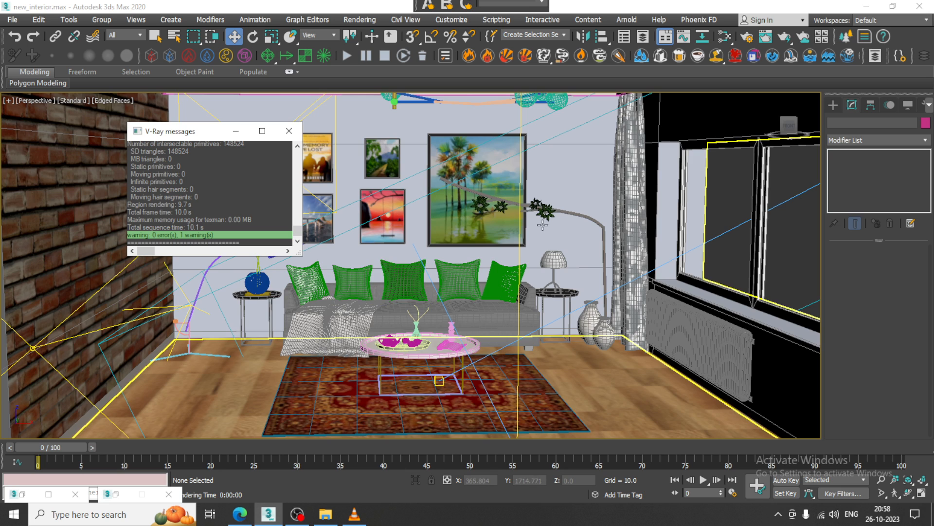
Reopen the environment settings from the box gizmo's fog effect and set the V-Ray exposure shutter speed to 12
{"action": "scroll", "coordinate": [557, 234], "scroll_direction": "down", "scroll_amount": 5}
{"action": "middle_click_drag", "start_coordinate": [557, 234], "coordinate": [533, 240]}
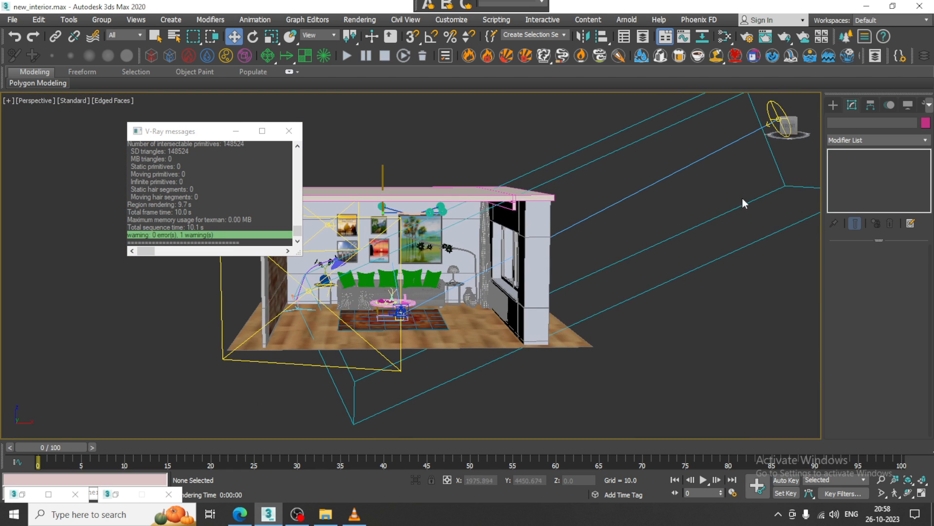
{"action": "left_click", "coordinate": [772, 235]}
{"action": "left_click", "coordinate": [876, 374]}
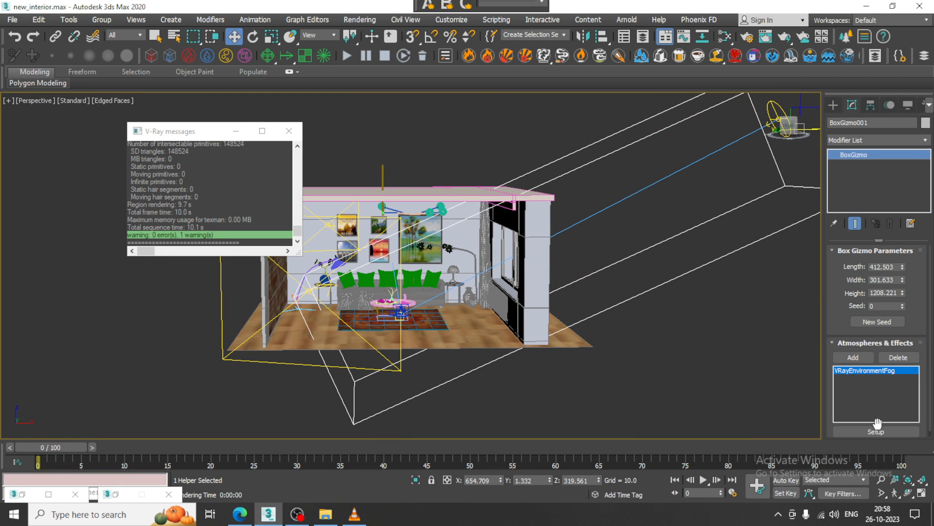
{"action": "left_click", "coordinate": [875, 432]}
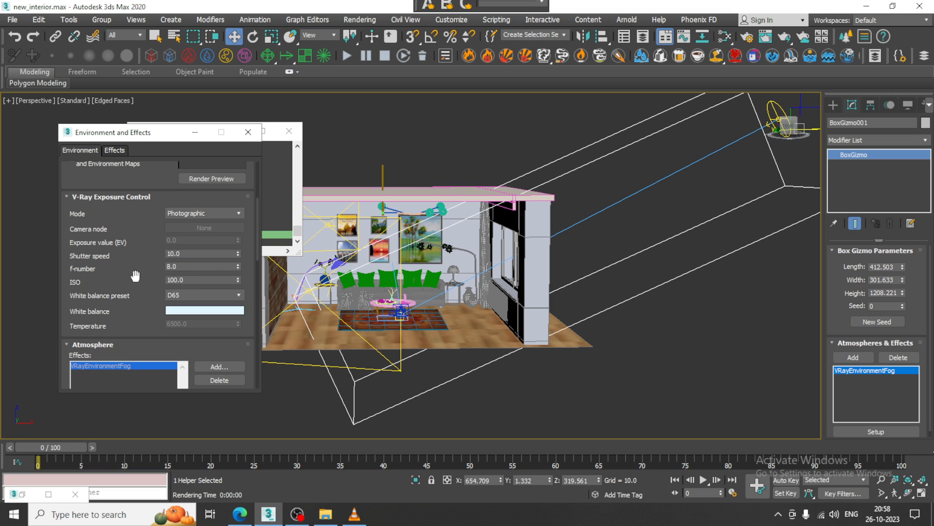
{"action": "left_click_drag", "start_coordinate": [195, 254], "coordinate": [135, 252]}
{"action": "type", "text": "12"}
{"action": "middle_click_drag", "start_coordinate": [554, 291], "coordinate": [584, 298]}
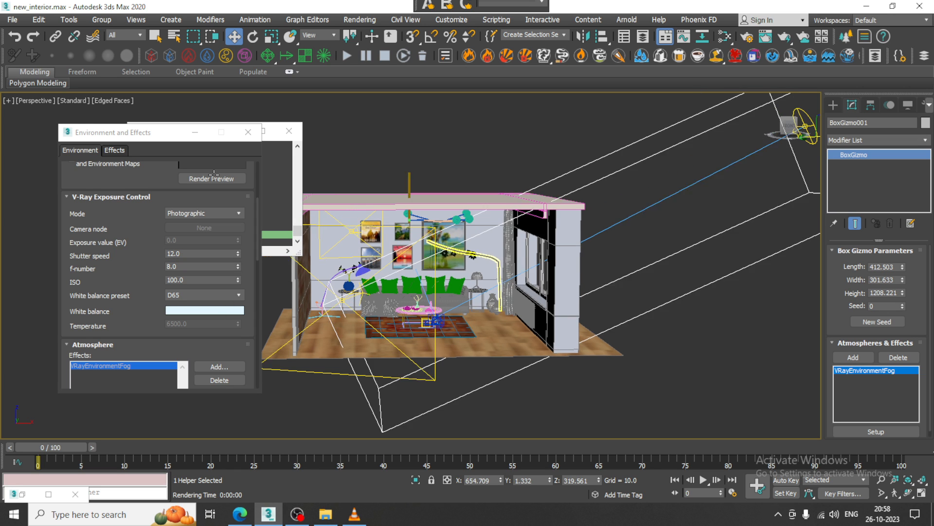
{"action": "left_click", "coordinate": [83, 103]}
{"action": "left_click", "coordinate": [81, 100]}
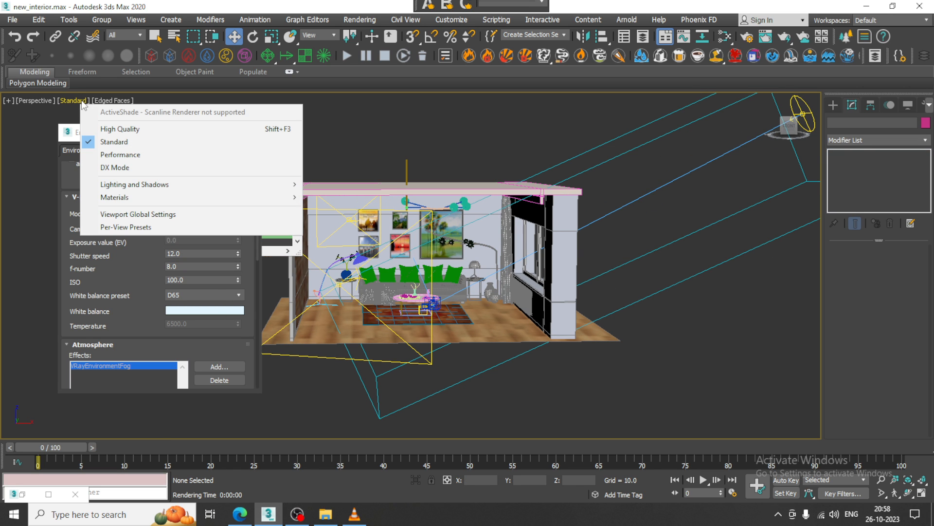
{"action": "left_click", "coordinate": [408, 378]}
{"action": "scroll", "coordinate": [451, 342], "scroll_direction": "up", "scroll_amount": 4}
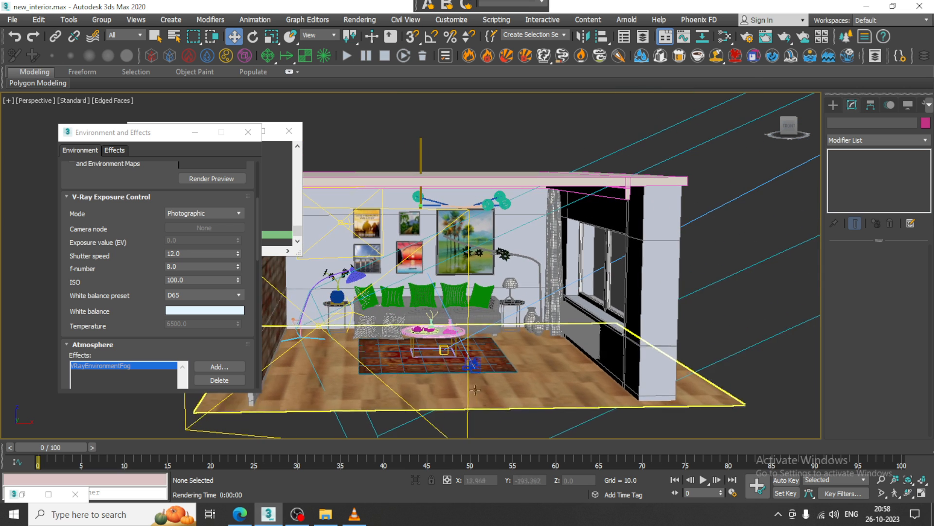
Try the Daylight white balance preset in the V-Ray exposure control, test it with a render, and close the render
{"action": "left_click", "coordinate": [184, 293]}
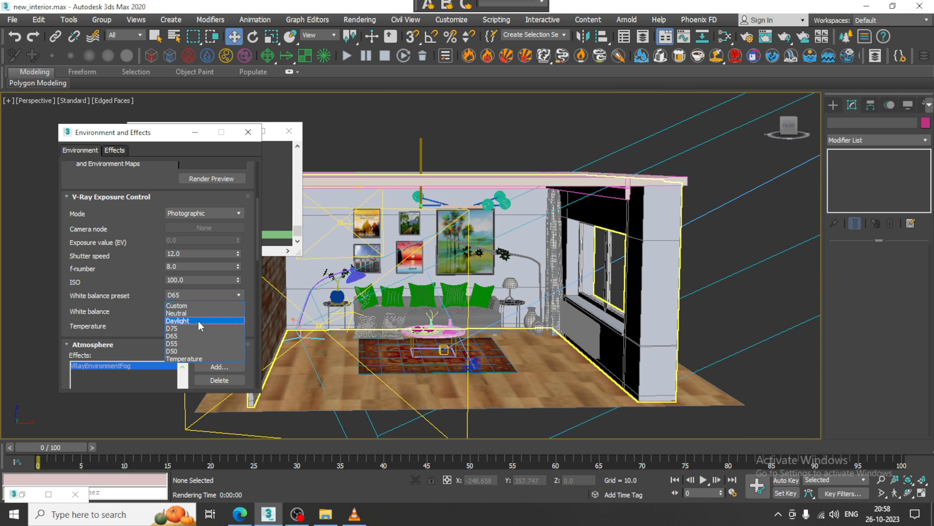
{"action": "left_click", "coordinate": [197, 320]}
{"action": "left_click", "coordinate": [342, 22]}
{"action": "left_click", "coordinate": [368, 37]}
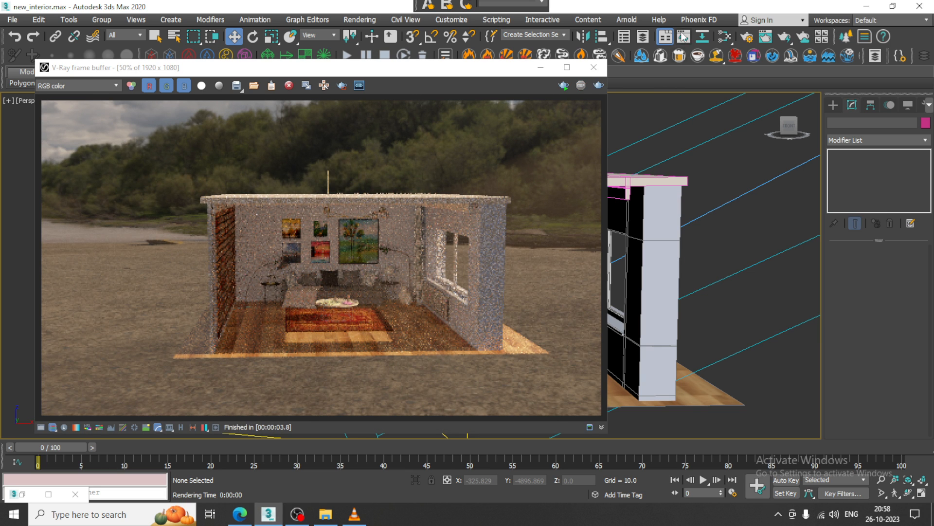
{"action": "left_click", "coordinate": [595, 68]}
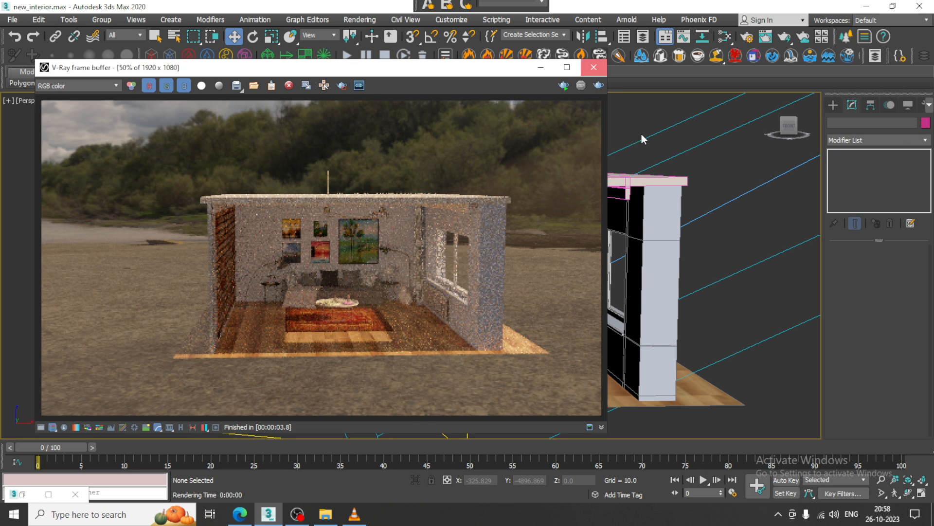
Try the D65 white balance preset in the V-Ray exposure control, test it with a render, and close the render
{"action": "left_click", "coordinate": [206, 295]}
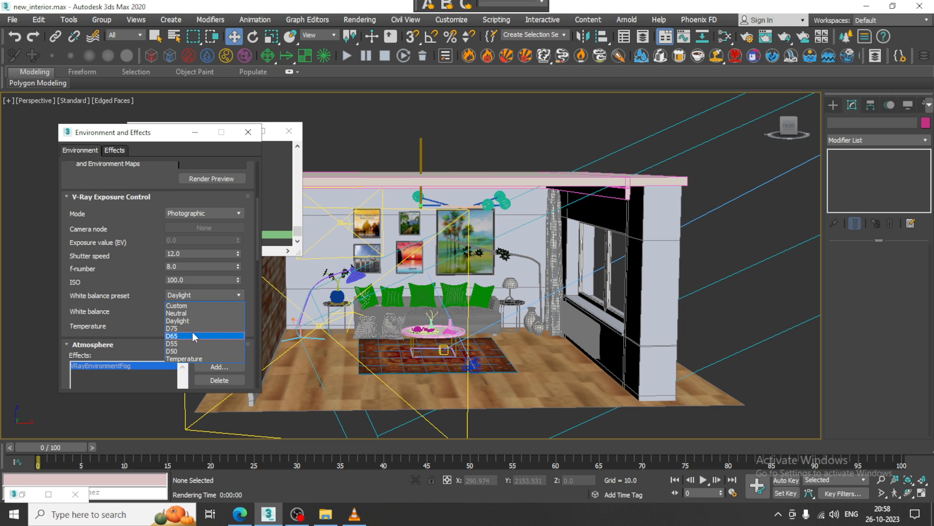
{"action": "left_click", "coordinate": [193, 334]}
{"action": "left_click", "coordinate": [378, 20]}
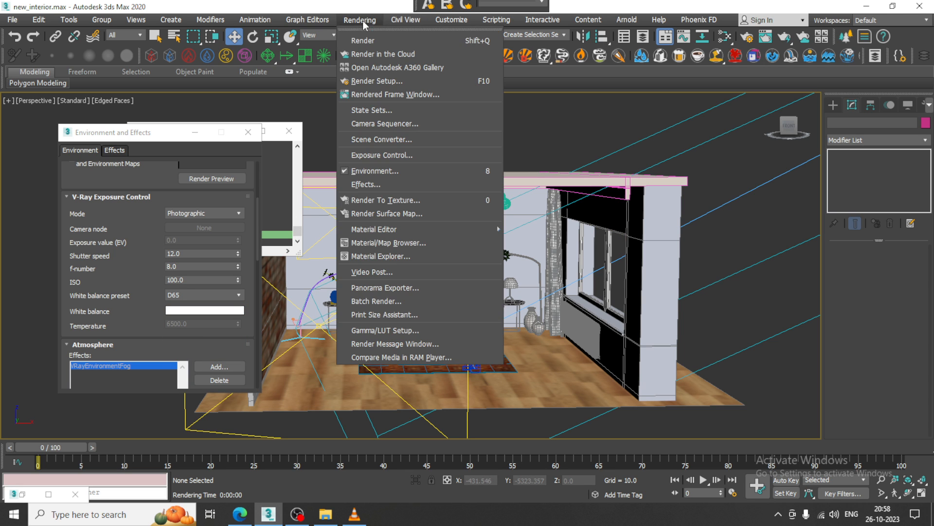
{"action": "left_click", "coordinate": [390, 40]}
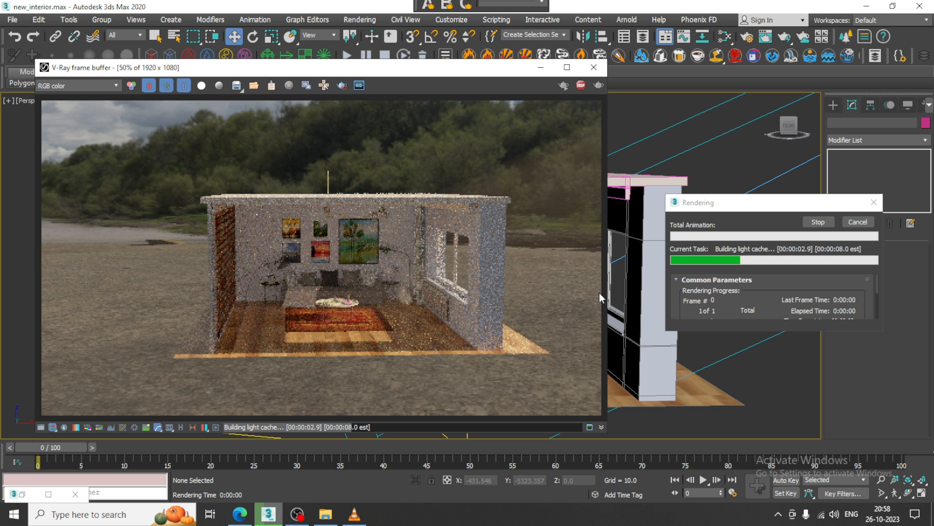
{"action": "left_click", "coordinate": [595, 67]}
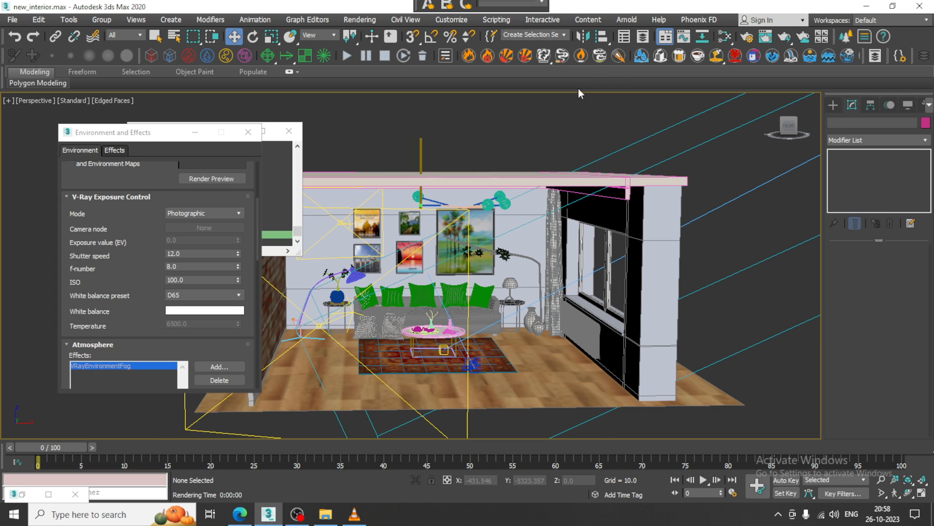
Return the white balance preset to Daylight, run a quick test render, then stop and close it
{"action": "left_click", "coordinate": [201, 294]}
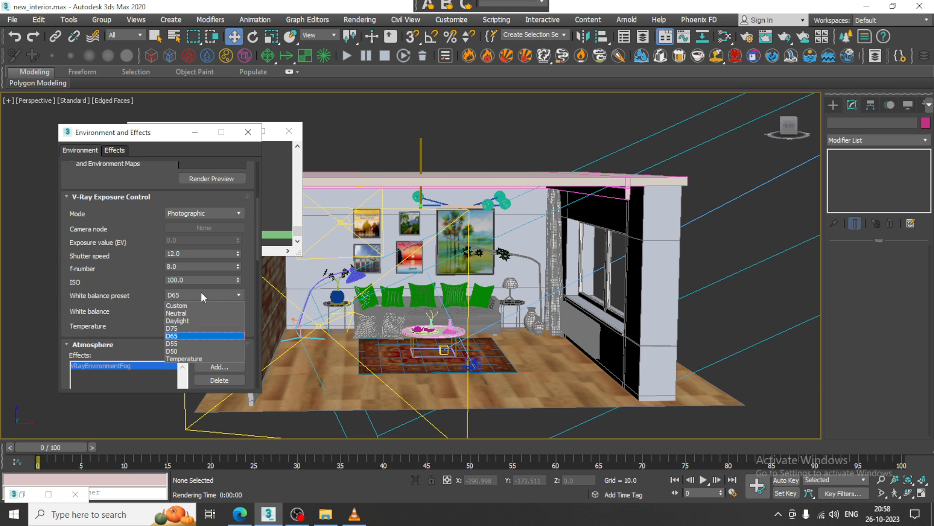
{"action": "left_click", "coordinate": [197, 320]}
{"action": "left_click", "coordinate": [360, 19]}
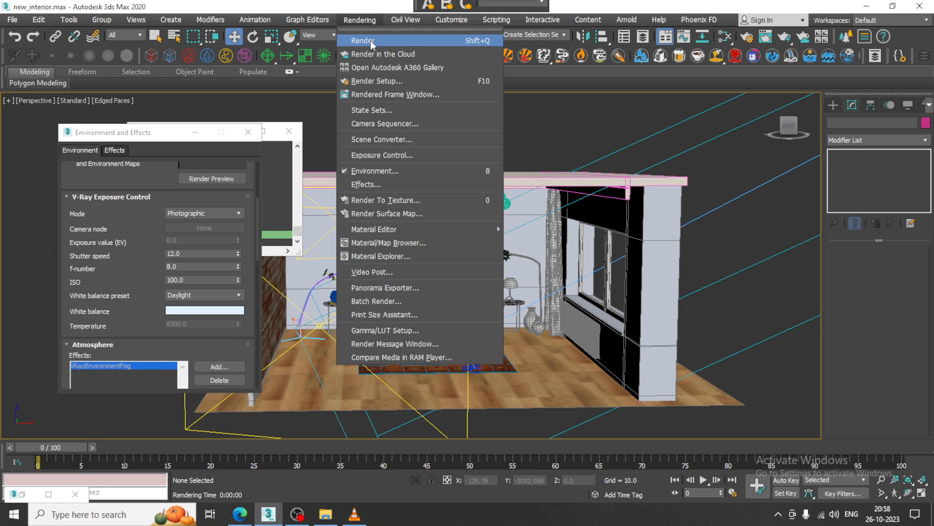
{"action": "left_click", "coordinate": [371, 39]}
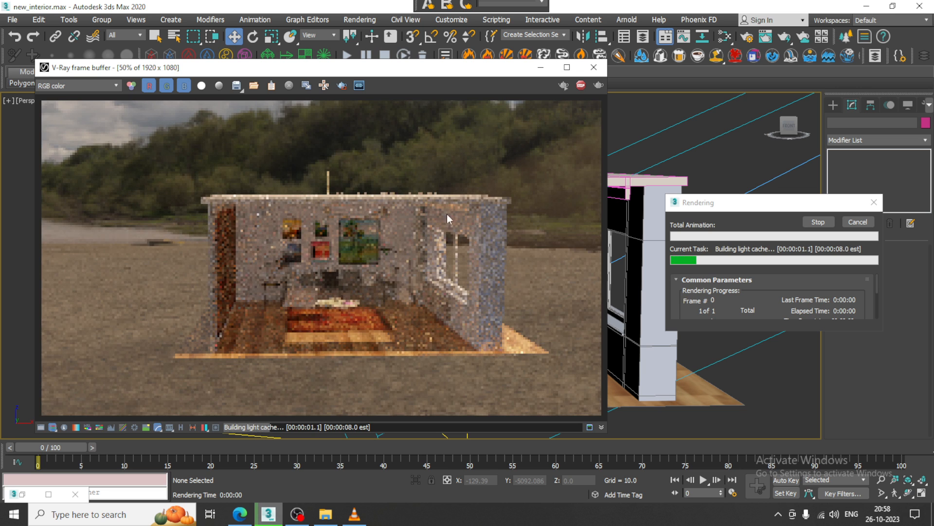
{"action": "left_click", "coordinate": [581, 85]}
{"action": "left_click", "coordinate": [594, 68]}
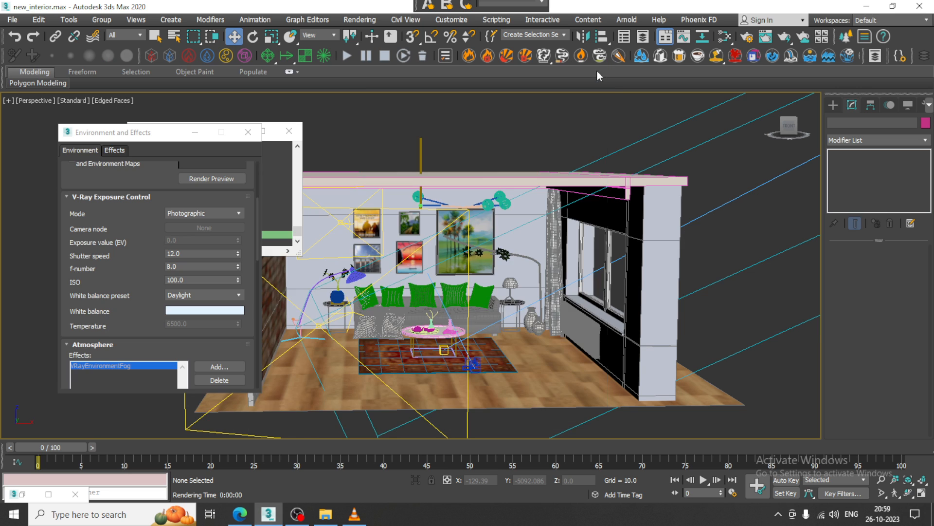
Select the V-Ray sun outside the room and check its intensity multiplier
{"action": "scroll", "coordinate": [603, 234], "scroll_direction": "down", "scroll_amount": 4}
{"action": "middle_click_drag", "start_coordinate": [603, 232], "coordinate": [506, 288]}
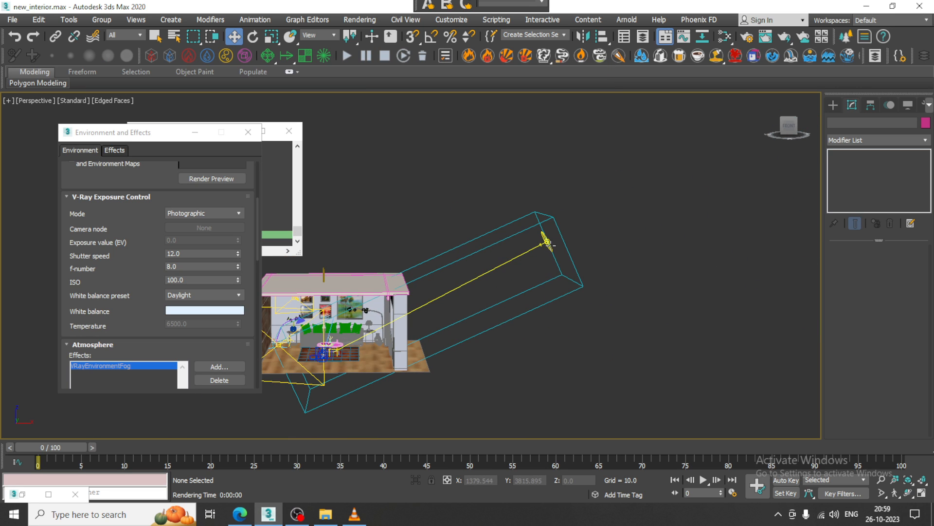
{"action": "left_click", "coordinate": [547, 242]}
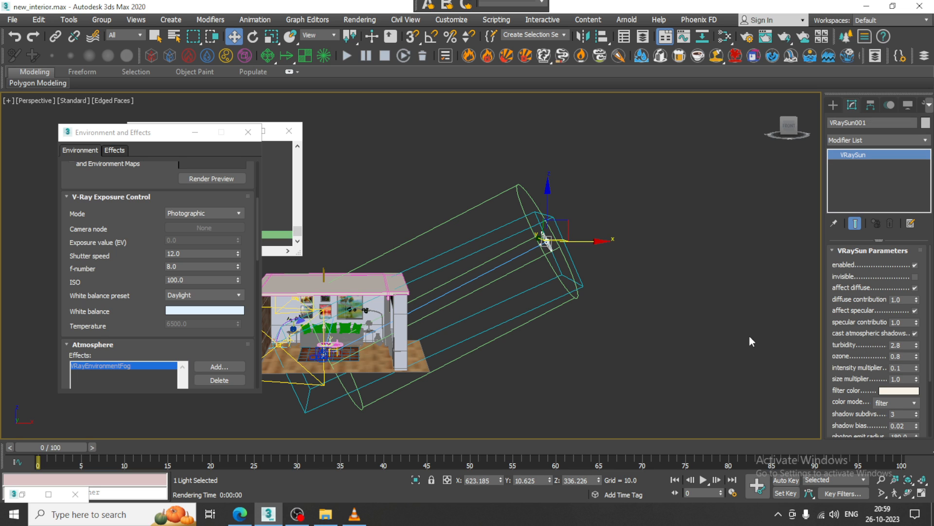
{"action": "double_click", "coordinate": [909, 367]}
Select the fog's box gizmo and set the VRayEnvironmentFog fog distance to about 1060
{"action": "left_click", "coordinate": [503, 226]}
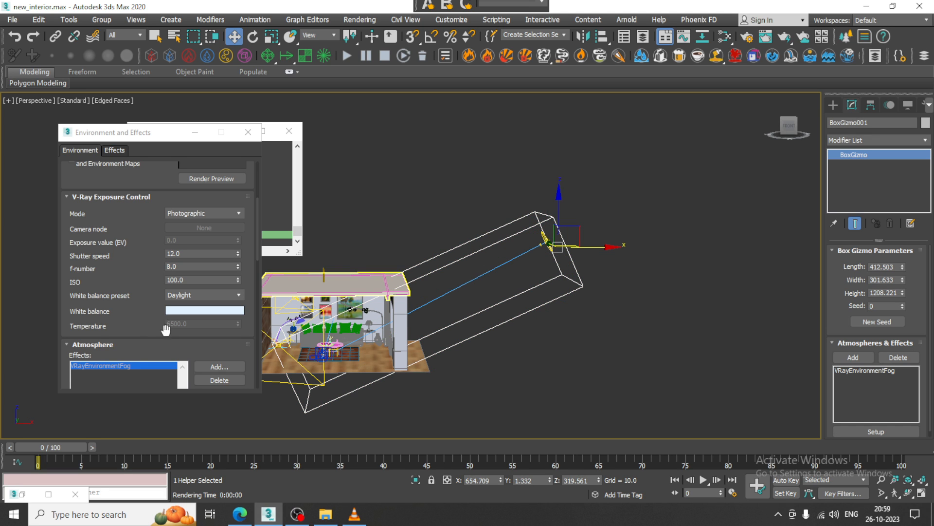
{"action": "left_click_drag", "start_coordinate": [165, 330], "coordinate": [153, 127]}
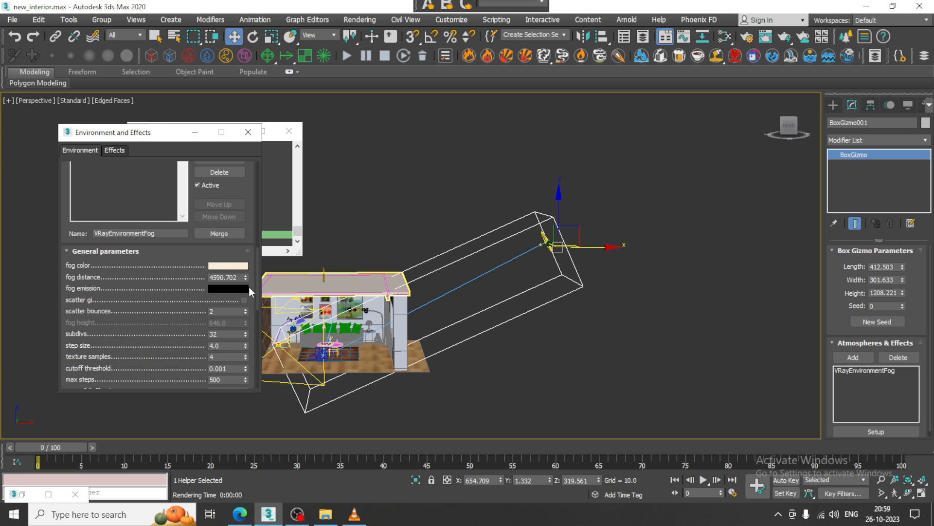
{"action": "left_click_drag", "start_coordinate": [245, 278], "coordinate": [250, 321]}
{"action": "left_click_drag", "start_coordinate": [246, 277], "coordinate": [248, 290]}
Render a closer view of the living room interior to check the fog, then stop and close the render
{"action": "scroll", "coordinate": [506, 291], "scroll_direction": "up", "scroll_amount": 5}
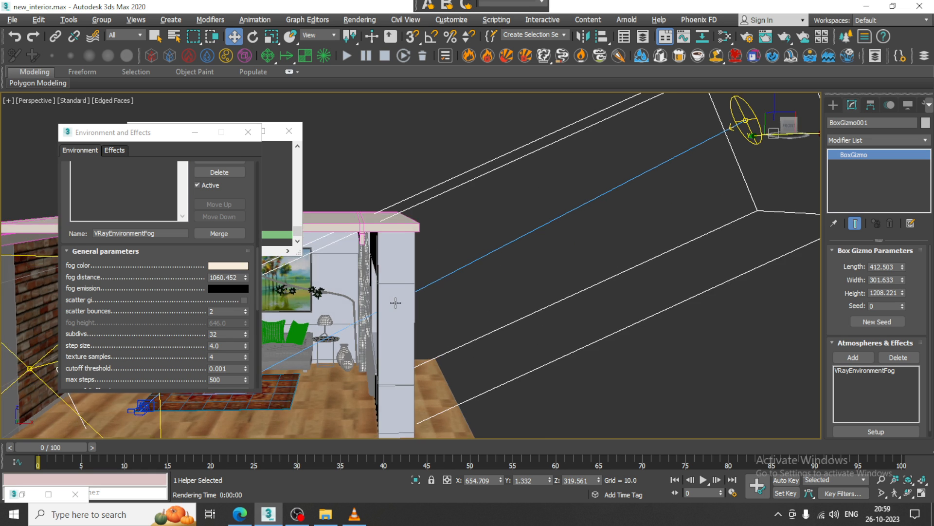
{"action": "middle_click_drag", "start_coordinate": [396, 303], "coordinate": [760, 301]}
{"action": "scroll", "coordinate": [501, 283], "scroll_direction": "up", "scroll_amount": 4}
{"action": "middle_click_drag", "start_coordinate": [503, 287], "coordinate": [513, 269]}
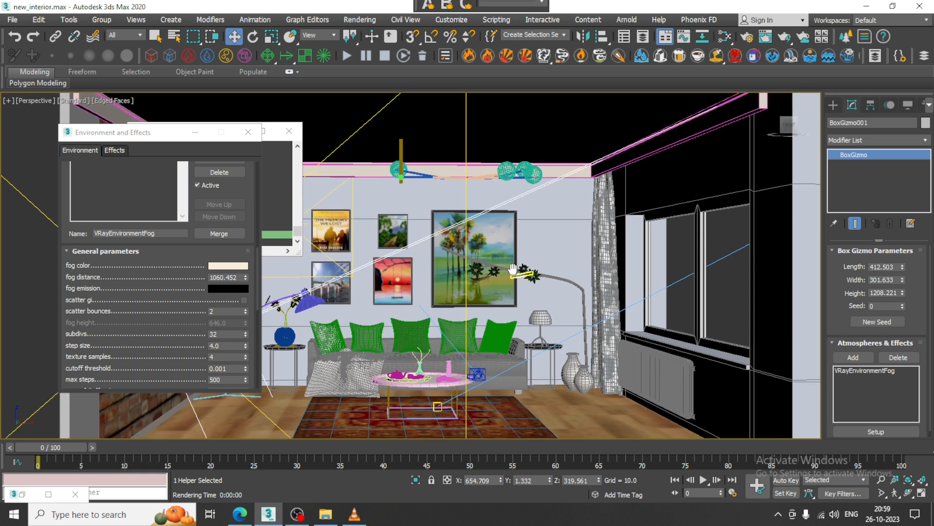
{"action": "key", "text": "shift+q"}
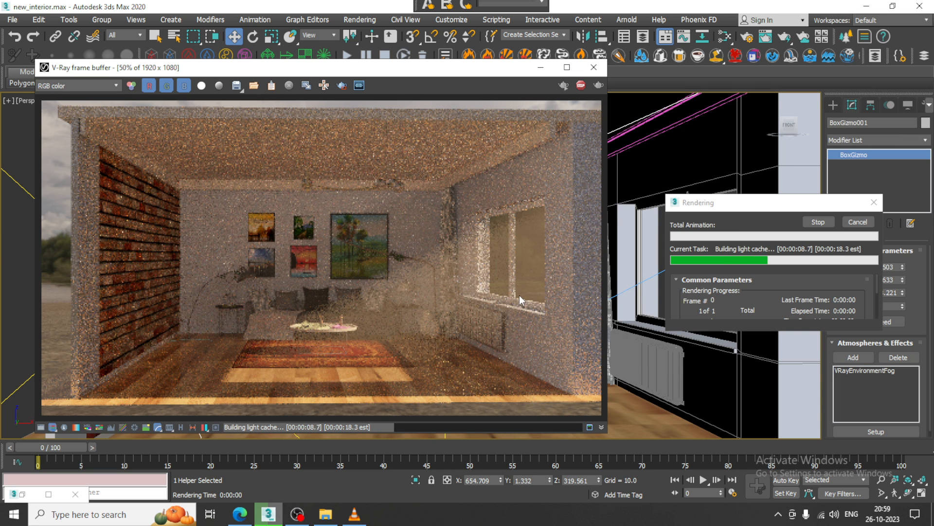
{"action": "key", "text": "Escape"}
{"action": "left_click", "coordinate": [594, 68]}
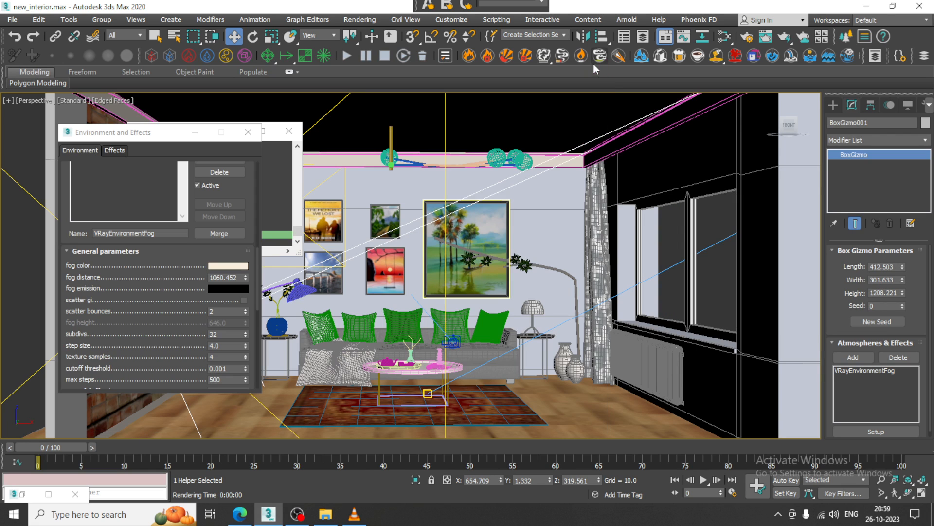
Try a fog distance of about 1304, test it with a render, and close the render
{"action": "left_click_drag", "start_coordinate": [246, 277], "coordinate": [248, 250]}
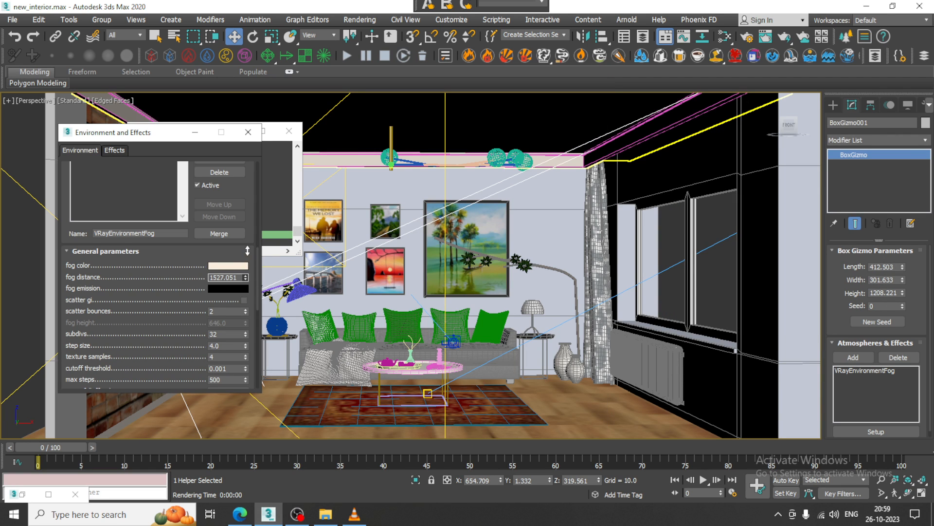
{"action": "left_click", "coordinate": [360, 19]}
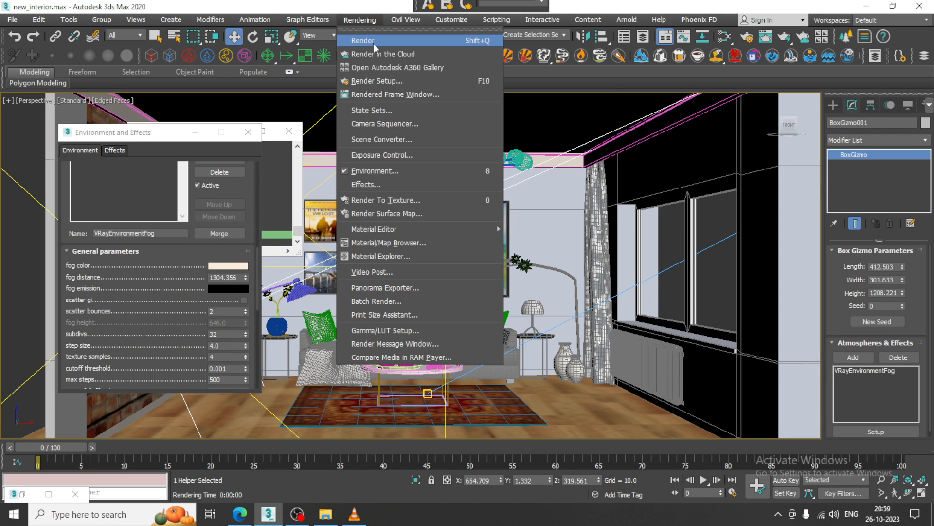
{"action": "left_click", "coordinate": [373, 43]}
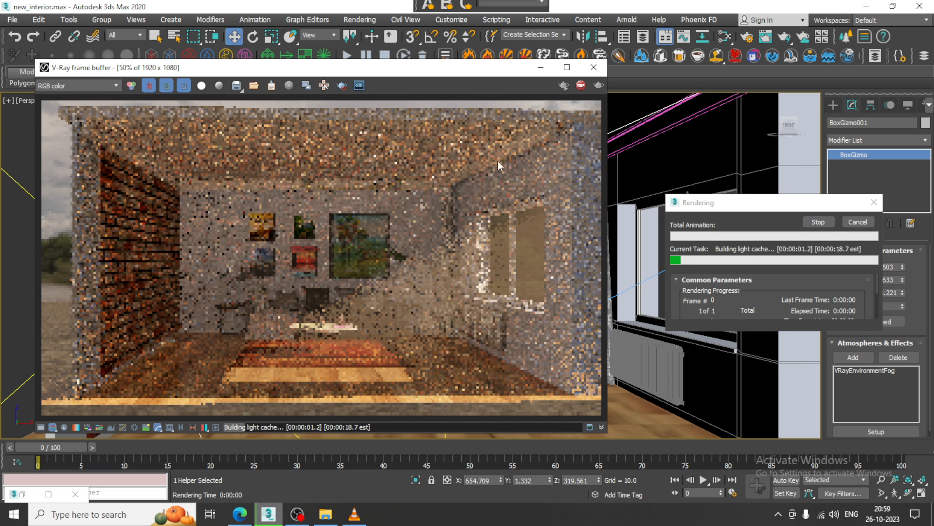
{"action": "left_click", "coordinate": [587, 72]}
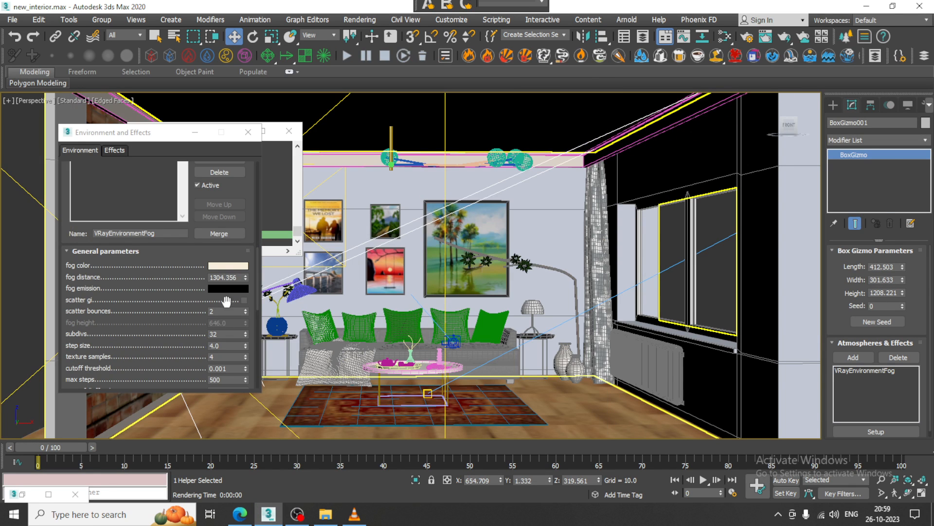
Raise the fog distance to about 1748 and test the fog with a render
{"action": "left_click_drag", "start_coordinate": [246, 275], "coordinate": [254, 262]}
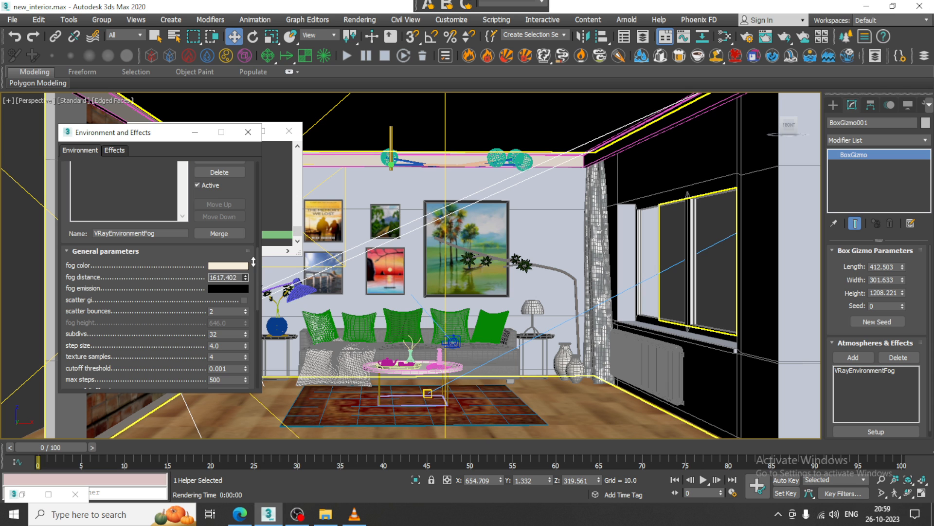
{"action": "left_click", "coordinate": [360, 19]}
{"action": "left_click", "coordinate": [378, 38]}
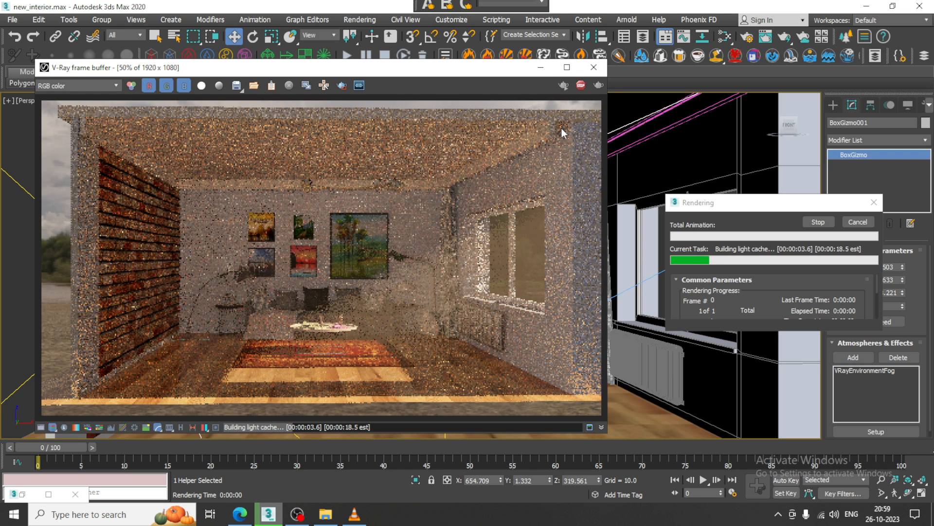
Reopen the environment settings and clear the VRayHDRI background environment map
{"action": "left_click", "coordinate": [359, 20]}
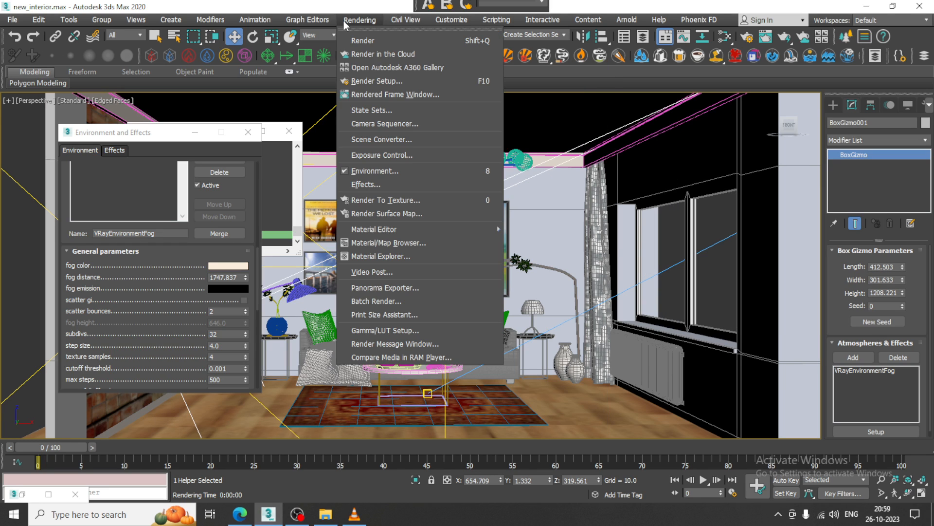
{"action": "left_click", "coordinate": [435, 170]}
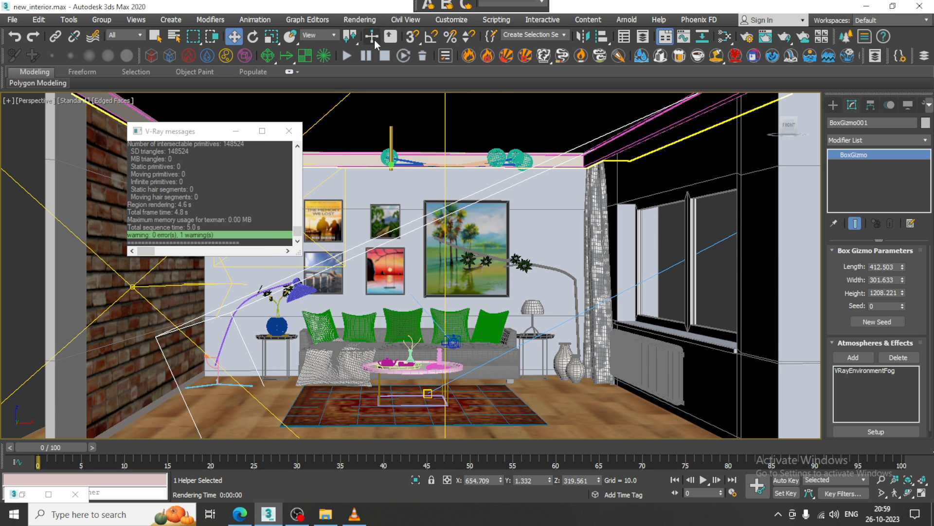
{"action": "left_click", "coordinate": [360, 20]}
{"action": "left_click", "coordinate": [418, 171]}
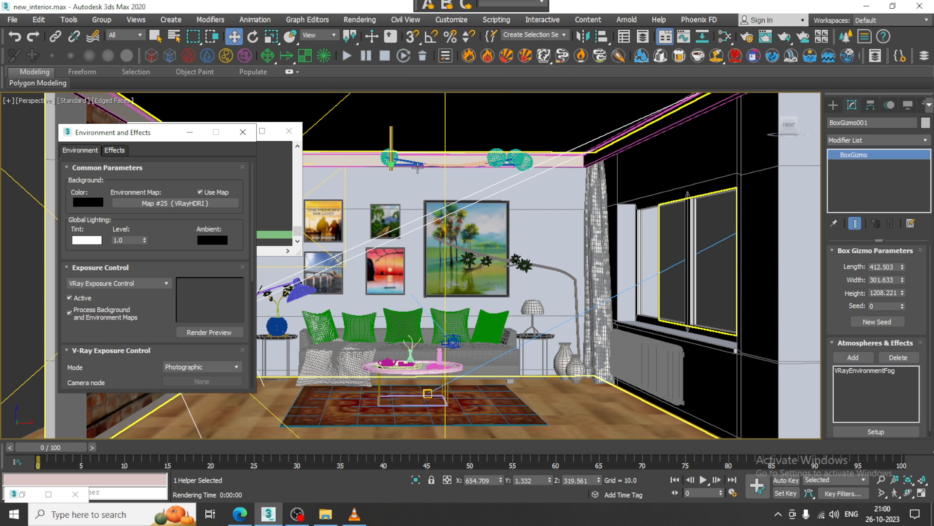
{"action": "right_click", "coordinate": [178, 201]}
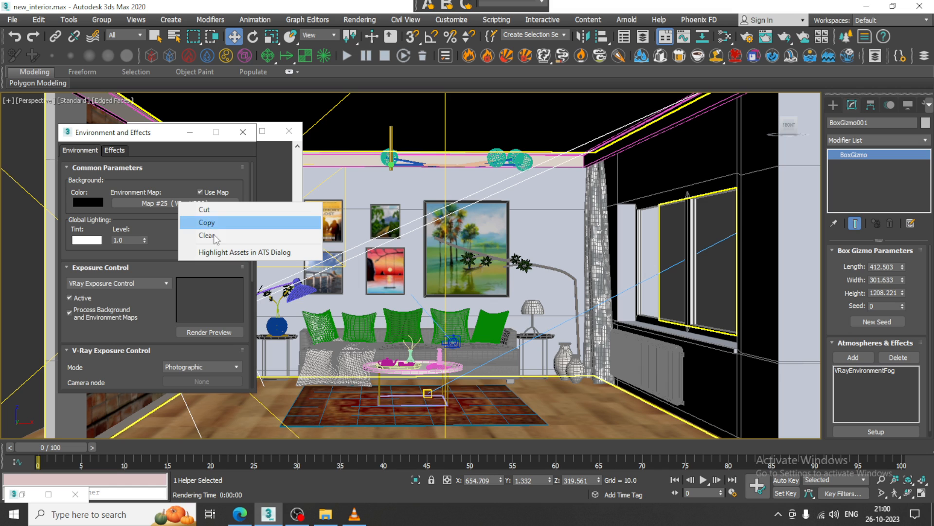
{"action": "left_click", "coordinate": [214, 235]}
Assign a VRaySky map as the environment map, test it with a render, and close the render
{"action": "left_click", "coordinate": [184, 203]}
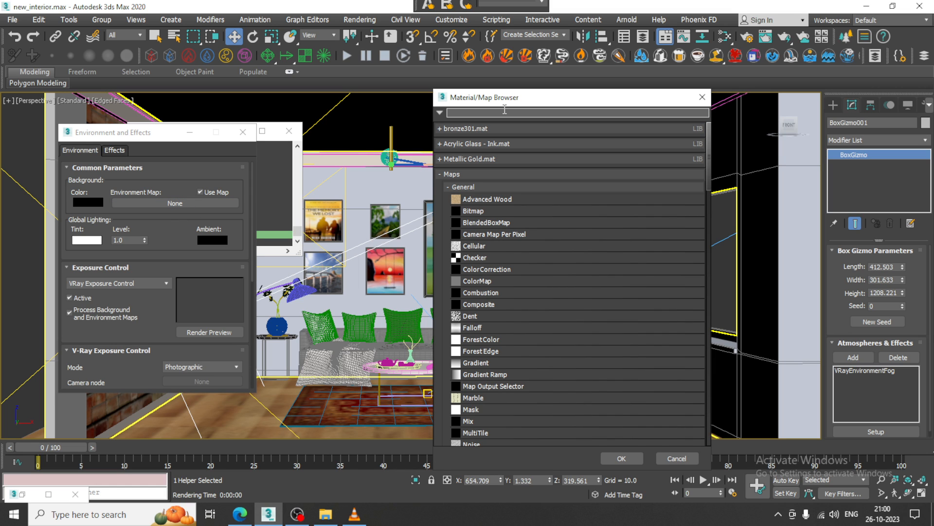
{"action": "type", "text": "Vray"}
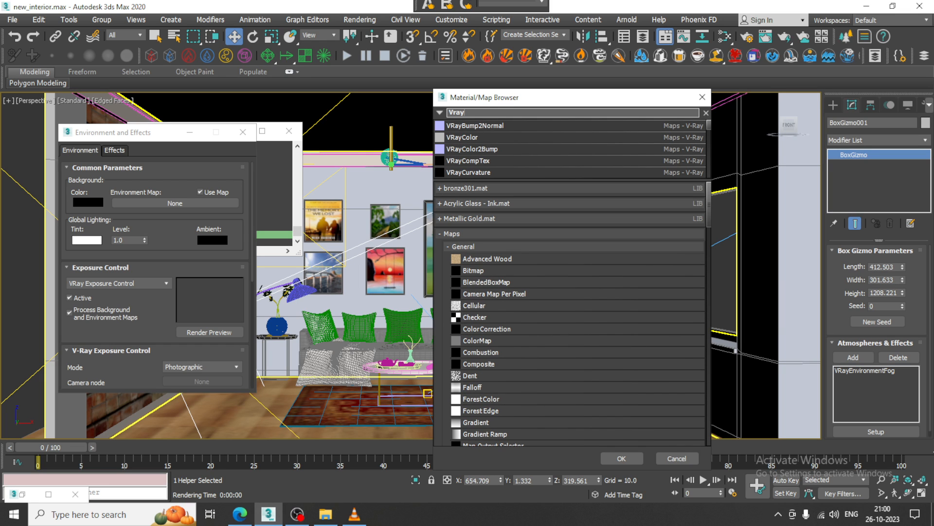
{"action": "type", "text": "sk"}
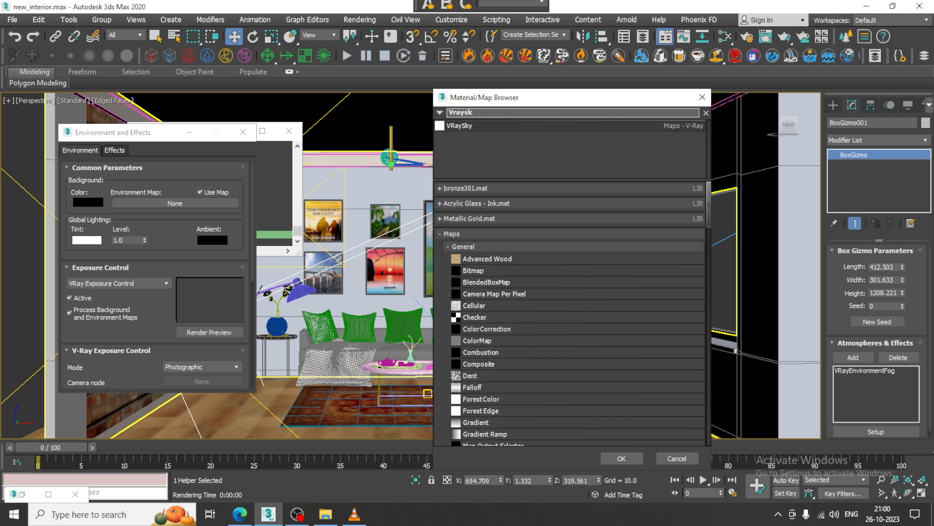
{"action": "double_click", "coordinate": [495, 126]}
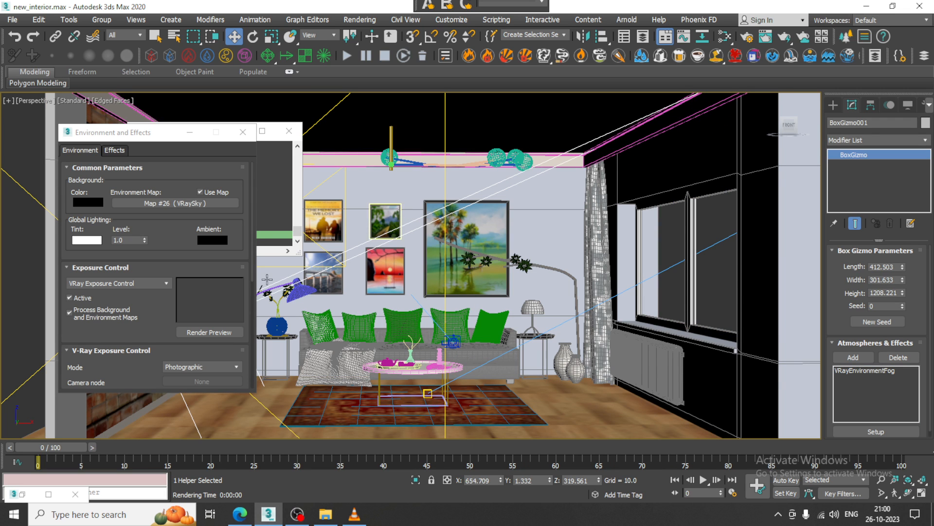
{"action": "left_click", "coordinate": [361, 19]}
{"action": "left_click", "coordinate": [373, 40]}
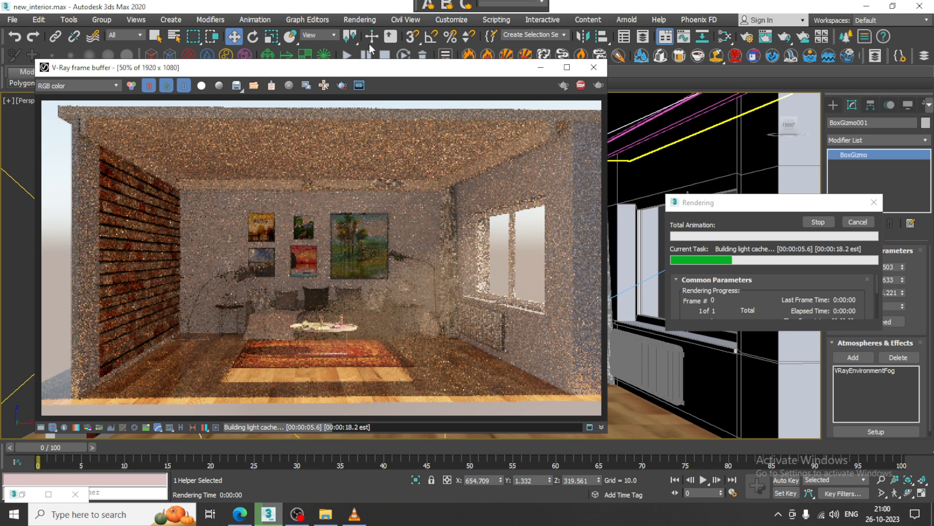
{"action": "left_click", "coordinate": [594, 68]}
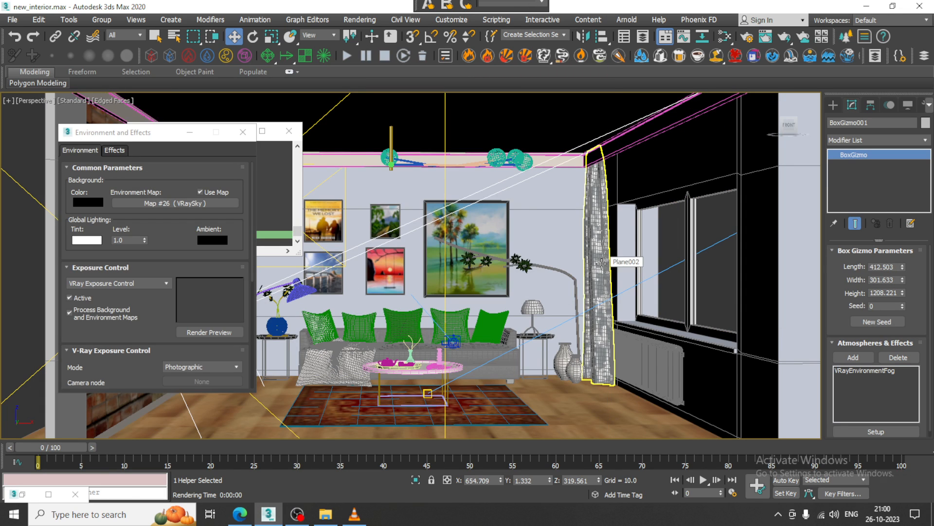
Show the room through the physical camera and test a global lighting level of 4.5 with a render
{"action": "key", "text": "c"}
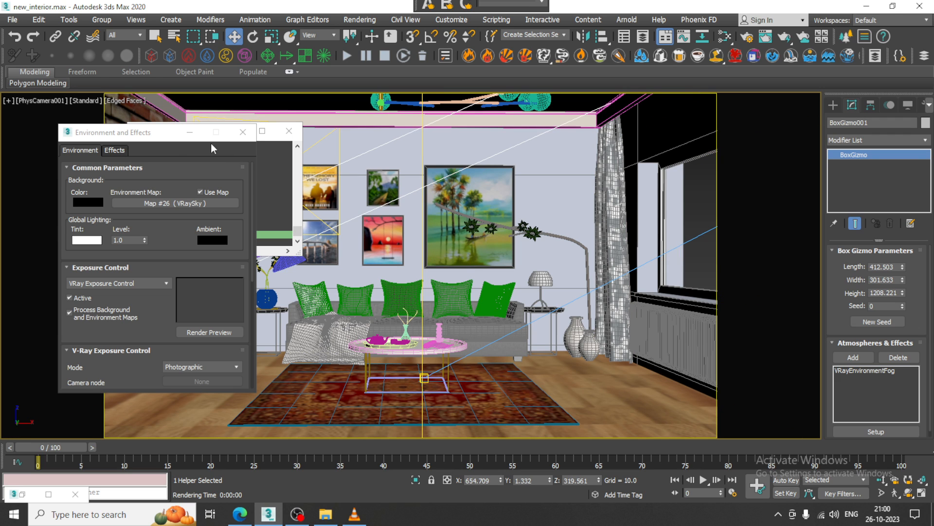
{"action": "left_click_drag", "start_coordinate": [133, 136], "coordinate": [725, 133]}
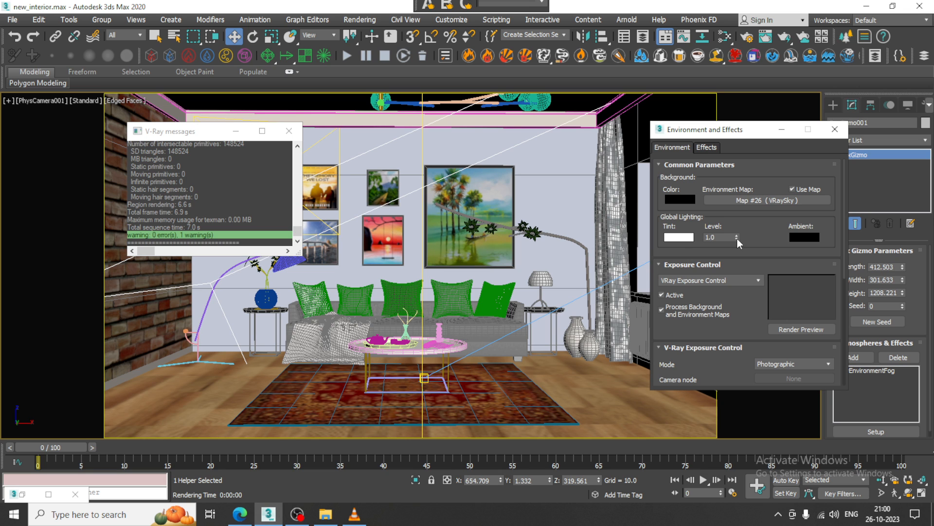
{"action": "left_click_drag", "start_coordinate": [737, 239], "coordinate": [737, 212]}
{"action": "left_click", "coordinate": [352, 21]}
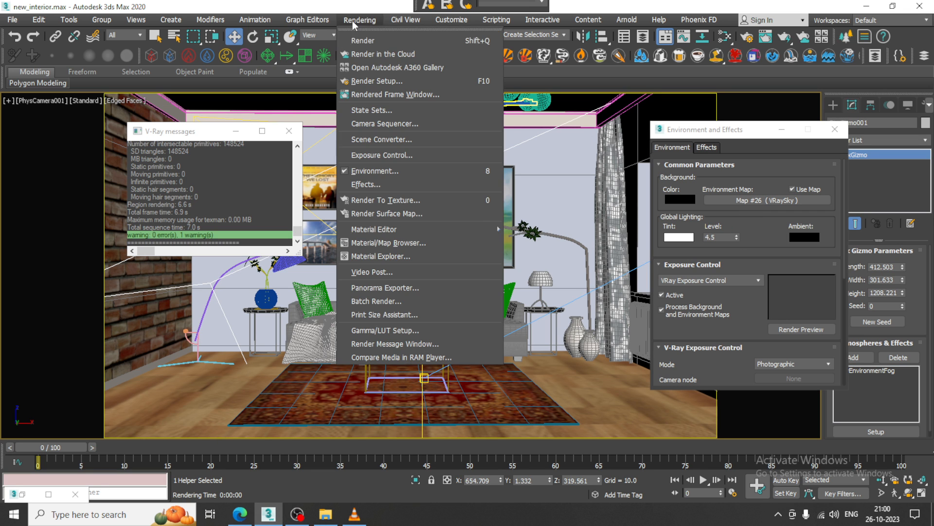
{"action": "left_click", "coordinate": [366, 38]}
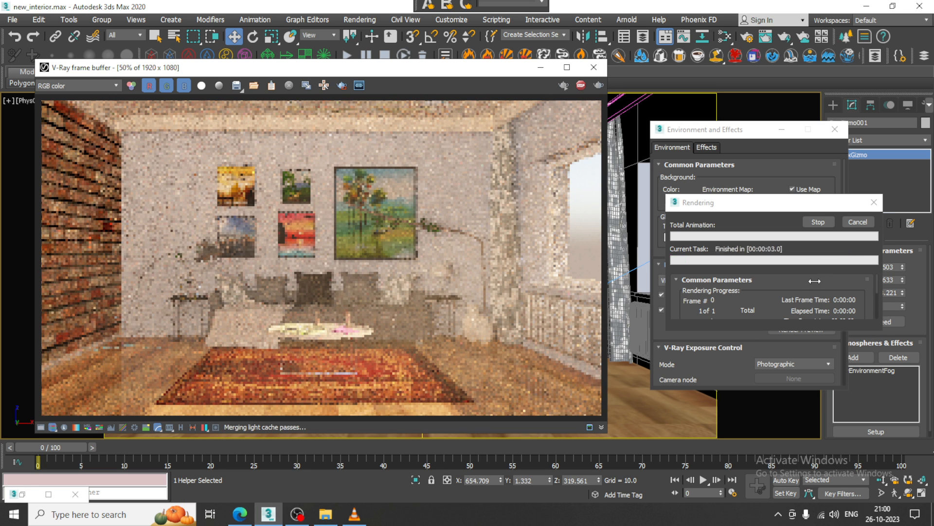
Set the global lighting level to 1.0, test it with a render, and close the render
{"action": "left_click", "coordinate": [716, 236]}
{"action": "type", "text": "1"}
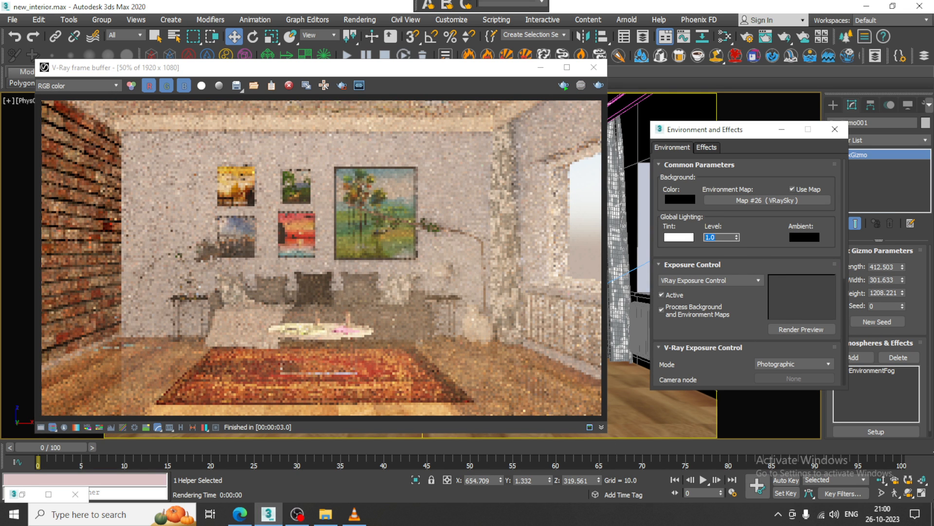
{"action": "left_click", "coordinate": [599, 85]}
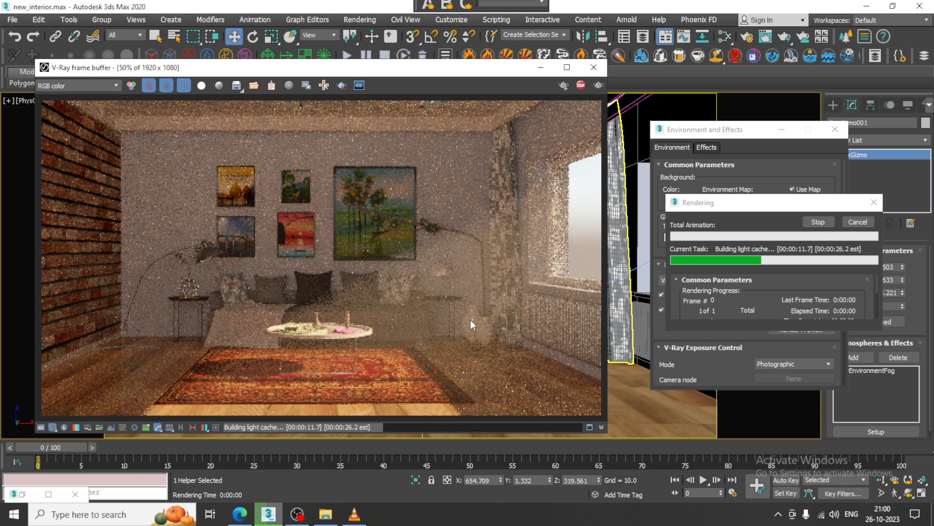
{"action": "left_click", "coordinate": [594, 67]}
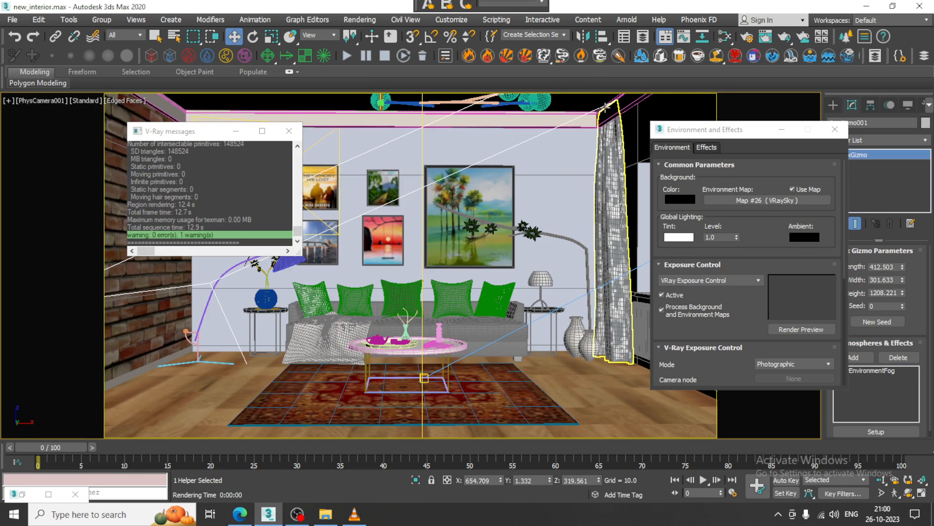
Open the render setup and bring up the general parameters of the VRayEnvironmentFog effect
{"action": "left_click", "coordinate": [358, 20]}
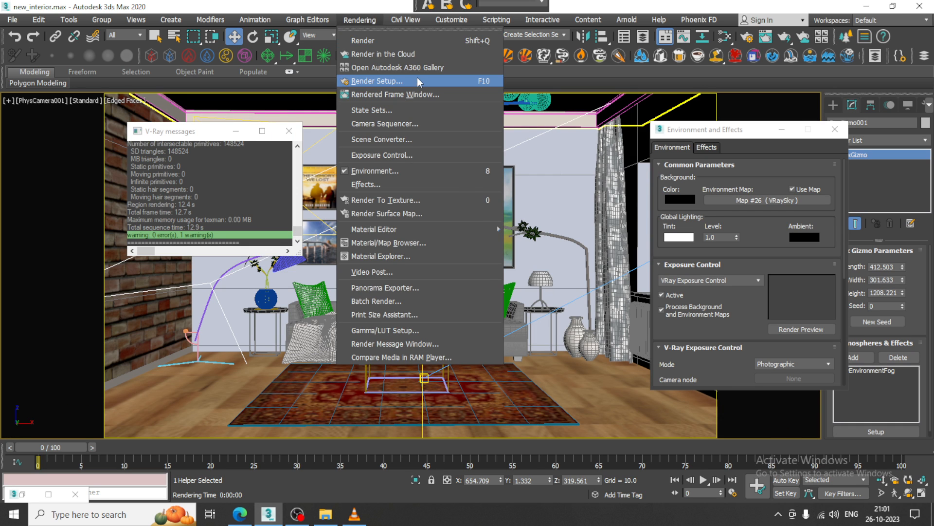
{"action": "left_click", "coordinate": [417, 78]}
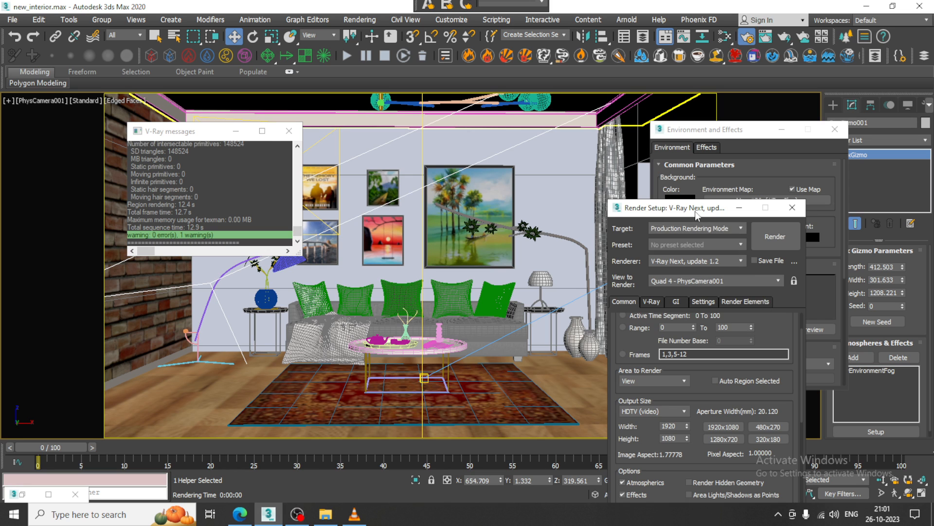
{"action": "scroll", "coordinate": [728, 316], "scroll_direction": "down", "scroll_amount": 5}
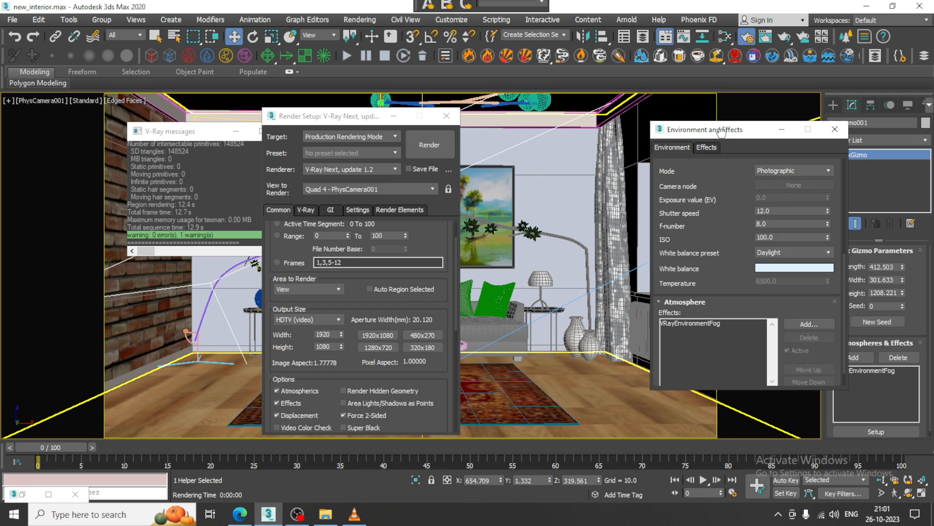
{"action": "left_click", "coordinate": [698, 302]}
{"action": "scroll", "coordinate": [761, 280], "scroll_direction": "down", "scroll_amount": 6}
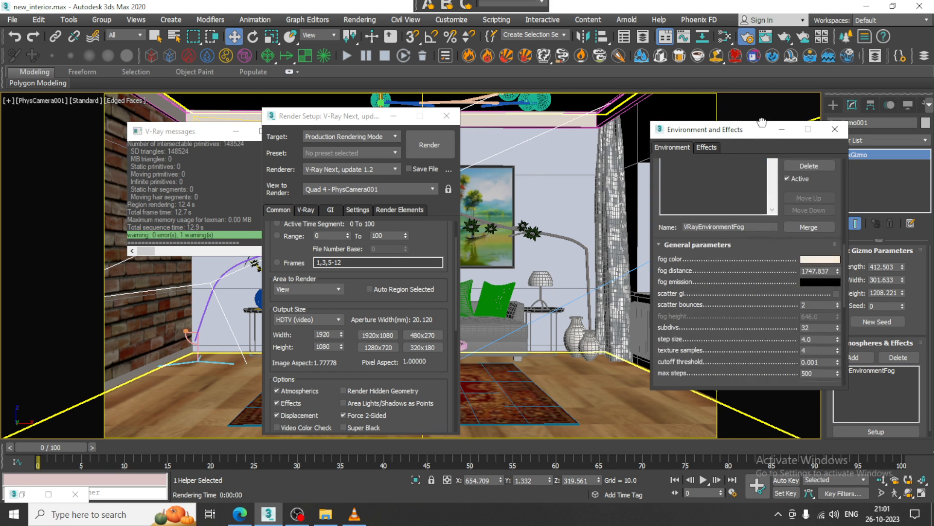
Set the environment fog's scatter bounces to 3 and its subdivs to 64
{"action": "double_click", "coordinate": [819, 275]}
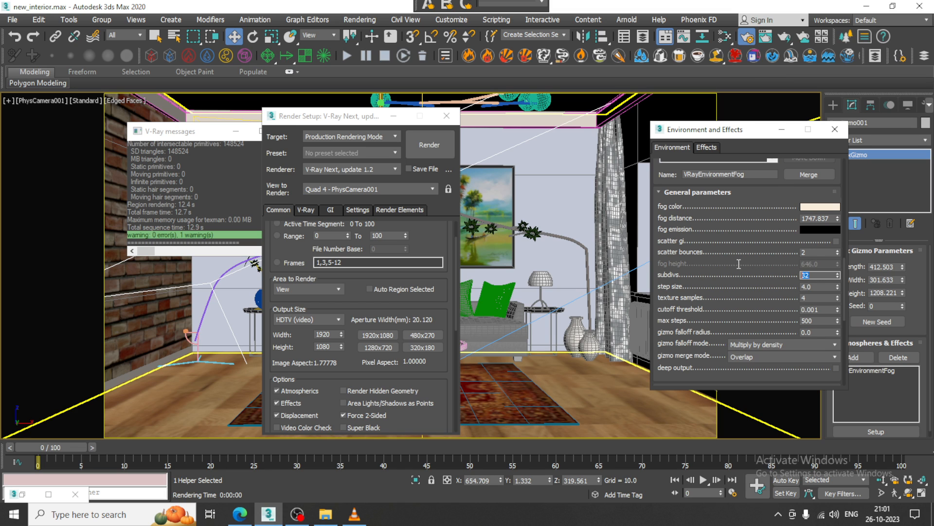
{"action": "double_click", "coordinate": [826, 321]}
{"action": "left_click_drag", "start_coordinate": [757, 310], "coordinate": [758, 276]}
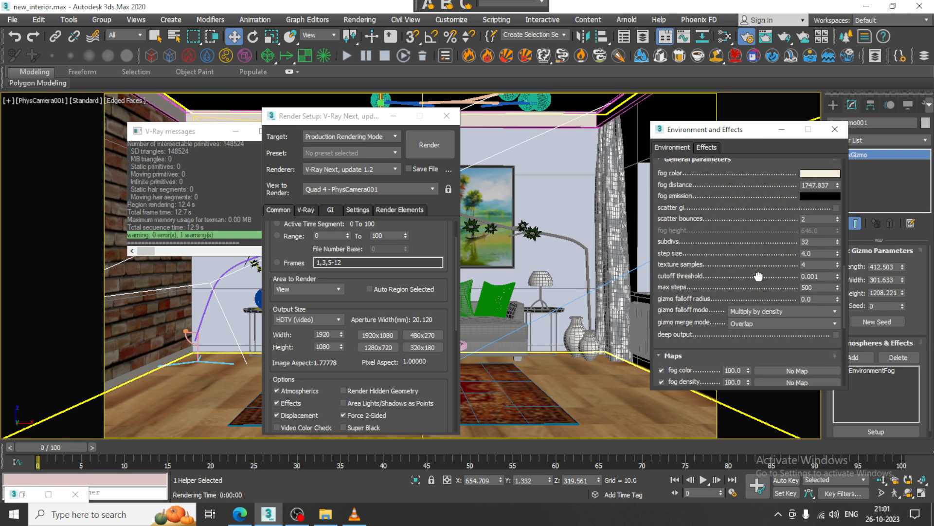
{"action": "double_click", "coordinate": [811, 220]}
{"action": "type", "text": "3"}
{"action": "key", "text": "Tab"}
{"action": "type", "text": "6"}
{"action": "scroll", "coordinate": [707, 334], "scroll_direction": "down", "scroll_amount": 2}
Set the V-Ray bucket image sampler to 3 min subdivs and 35 max subdivs
{"action": "left_click", "coordinate": [304, 210]}
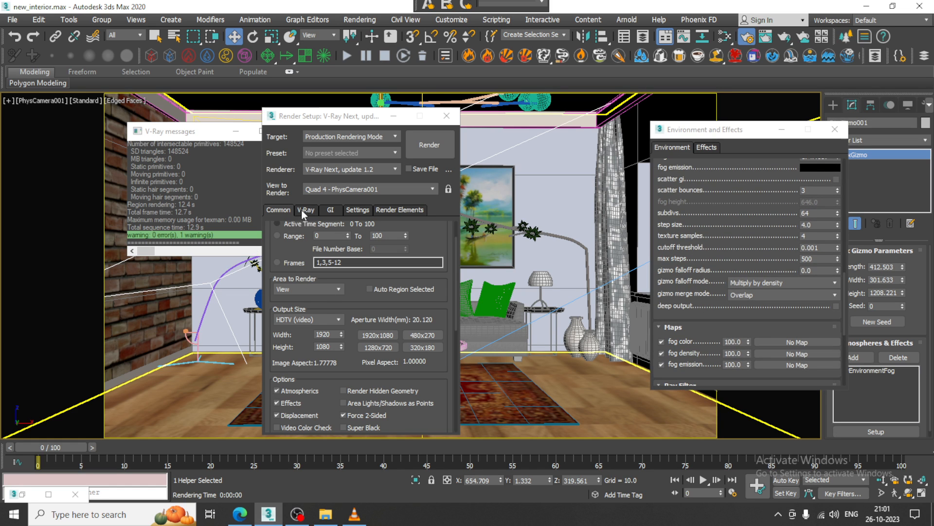
{"action": "scroll", "coordinate": [380, 335], "scroll_direction": "down", "scroll_amount": 3}
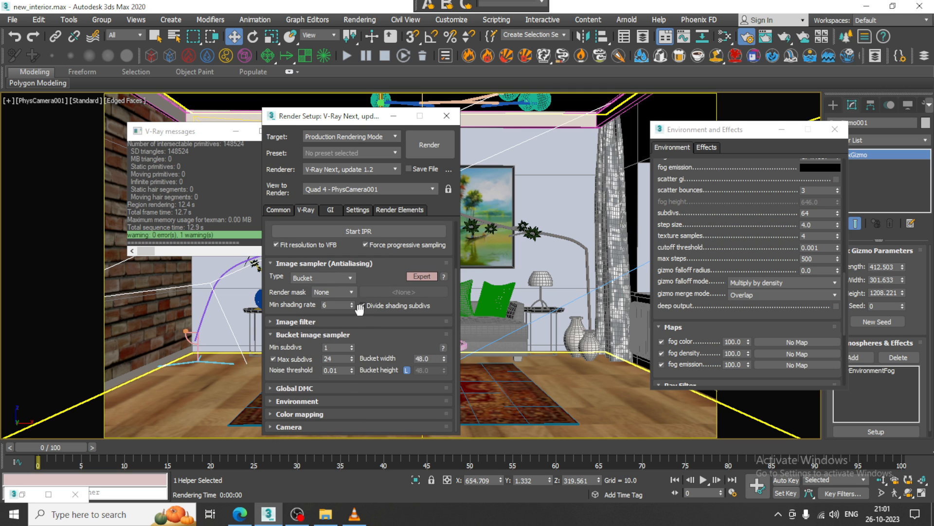
{"action": "left_click", "coordinate": [368, 322]}
{"action": "scroll", "coordinate": [403, 340], "scroll_direction": "down", "scroll_amount": 3}
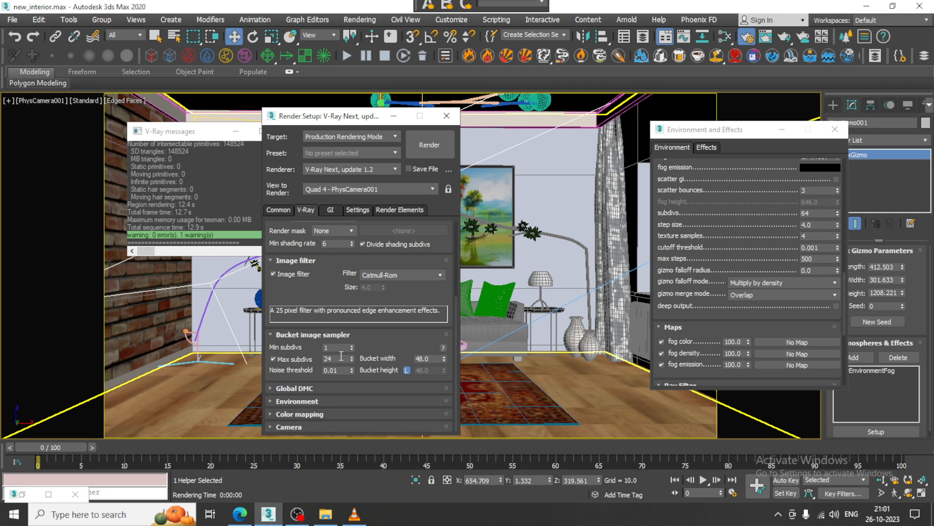
{"action": "double_click", "coordinate": [344, 349]}
{"action": "type", "text": "3"}
{"action": "key", "text": "Tab"}
{"action": "type", "text": "35"}
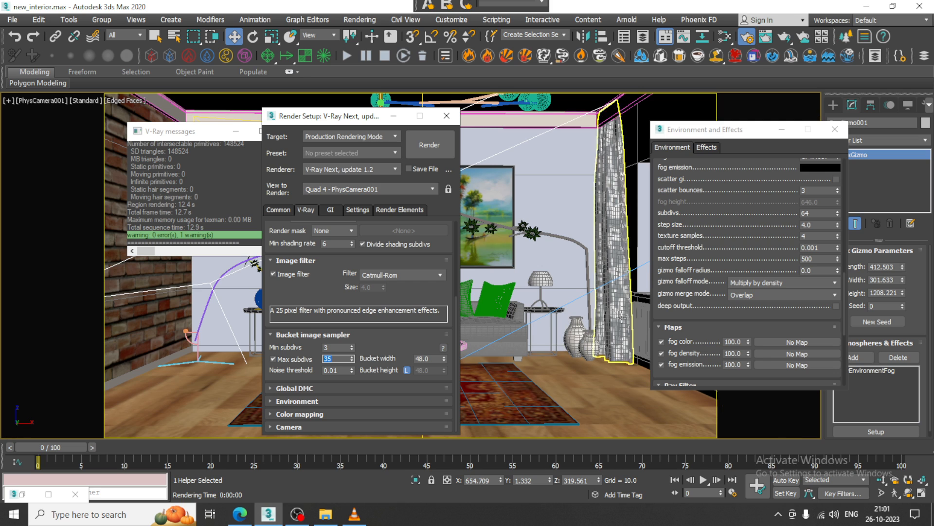
Enable local subdivs in the Global DMC settings and set the min samples to 32
{"action": "left_click", "coordinate": [308, 388]}
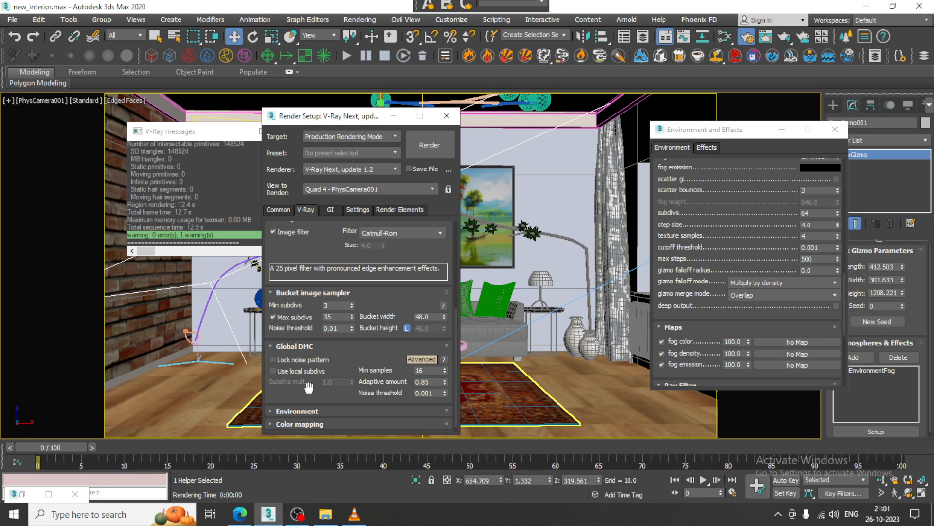
{"action": "double_click", "coordinate": [427, 393]}
{"action": "left_click", "coordinate": [273, 371]}
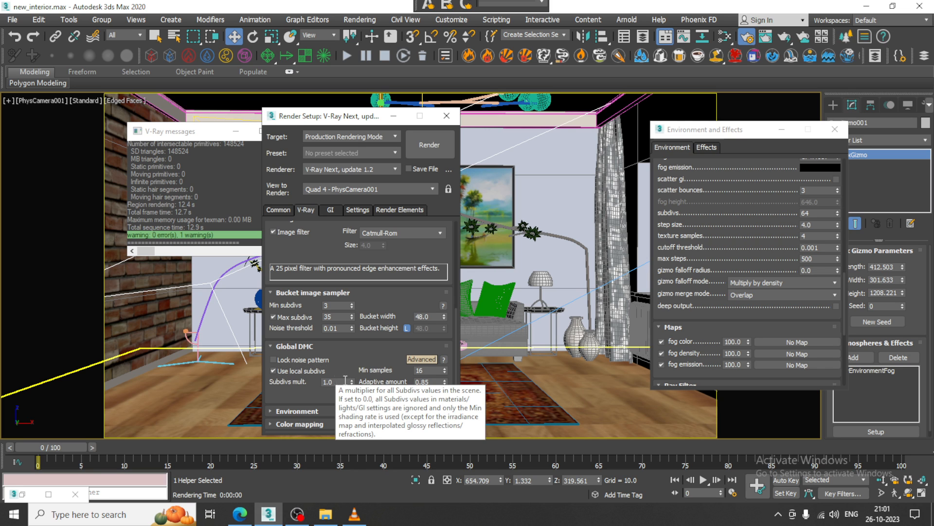
{"action": "double_click", "coordinate": [427, 370]}
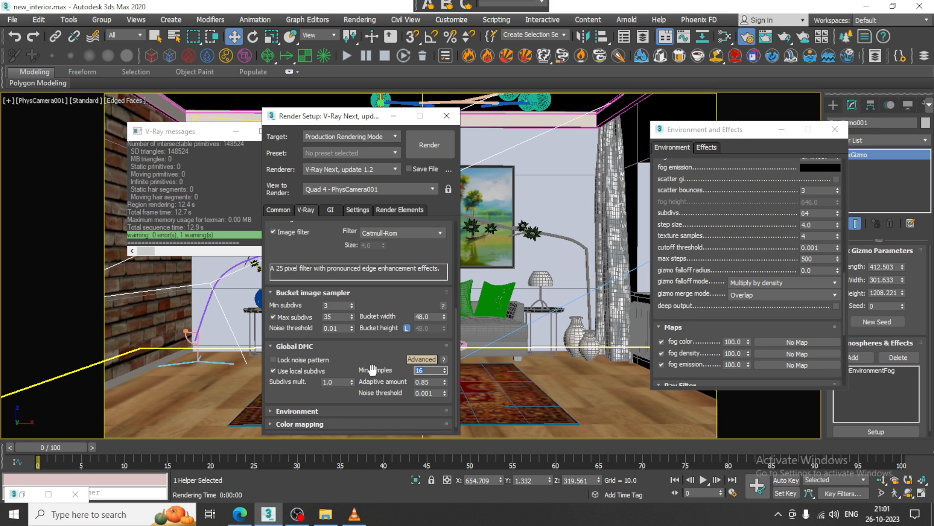
{"action": "type", "text": "32"}
{"action": "key", "text": "Return"}
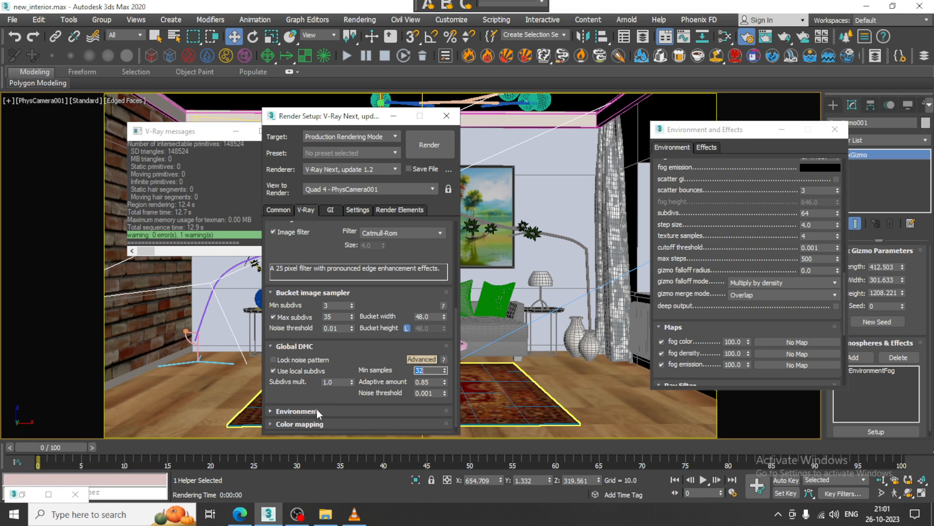
Review the V-Ray environment, color mapping and camera settings, keeping Exponential as the color mapping type
{"action": "left_click", "coordinate": [317, 412]}
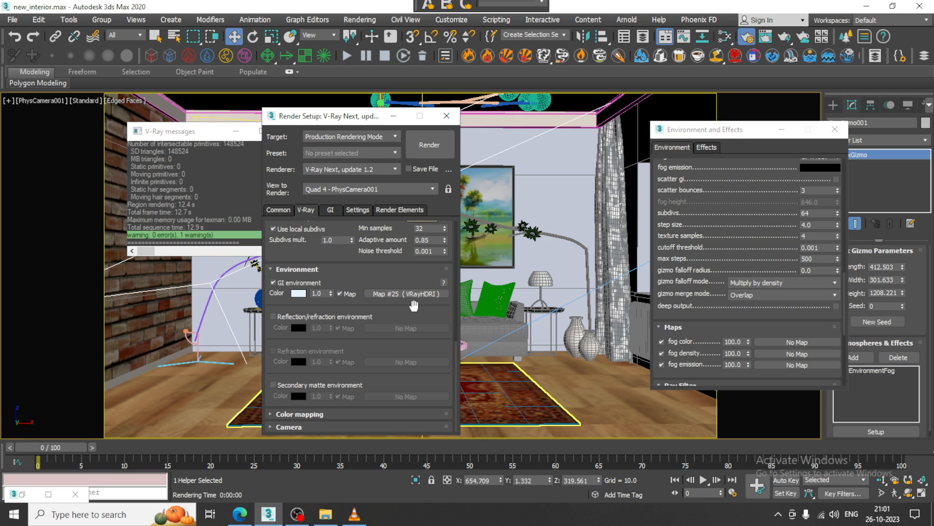
{"action": "left_click", "coordinate": [331, 414]}
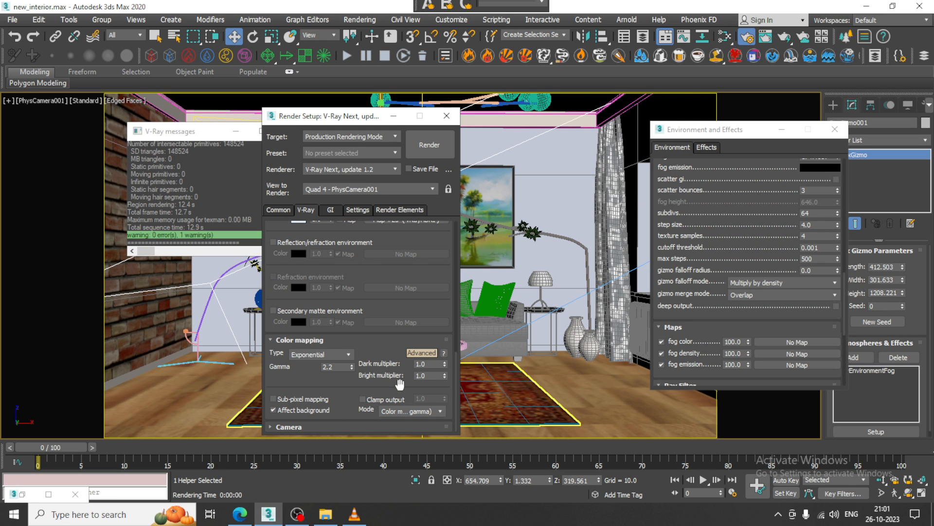
{"action": "left_click", "coordinate": [317, 354]}
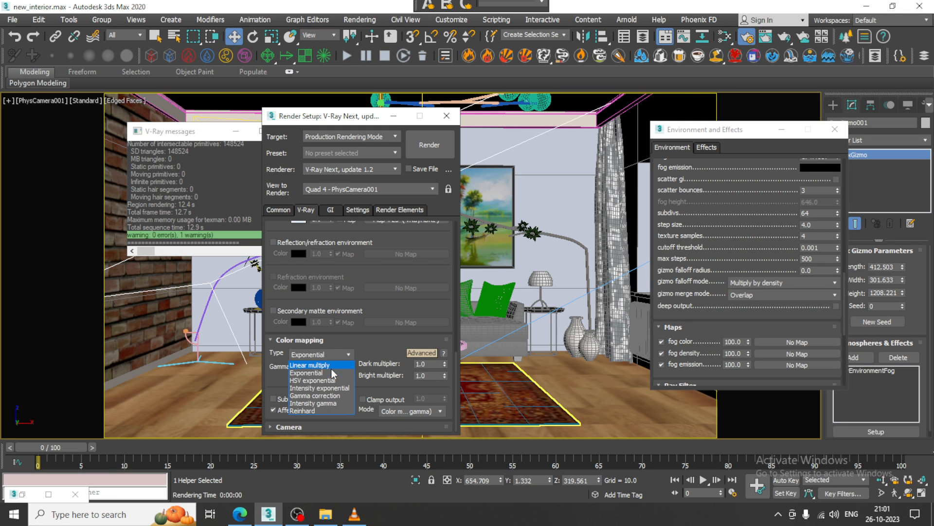
{"action": "left_click", "coordinate": [331, 374]}
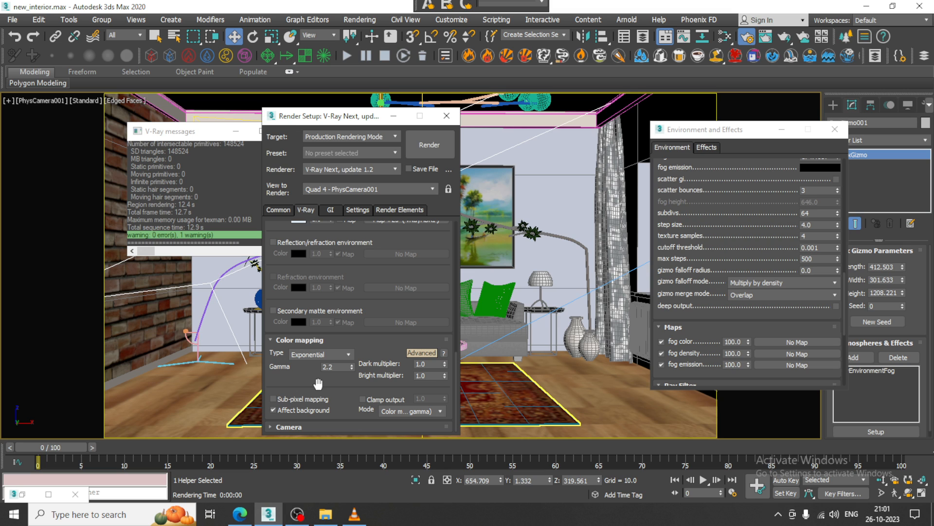
{"action": "left_click", "coordinate": [291, 427]}
{"action": "left_click_drag", "start_coordinate": [301, 225], "coordinate": [306, 307]}
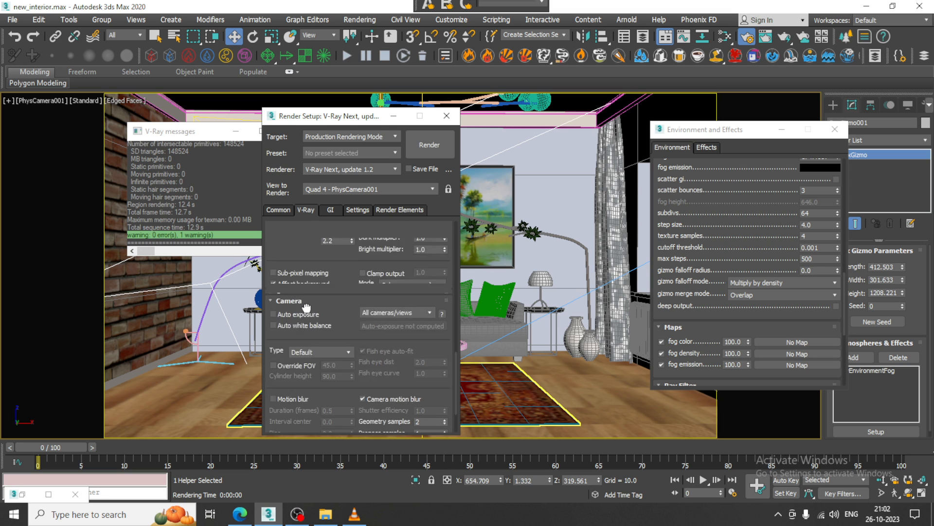
Switch the GI irradiance map to its Advanced options and set its subdivs to 180
{"action": "left_click", "coordinate": [330, 209]}
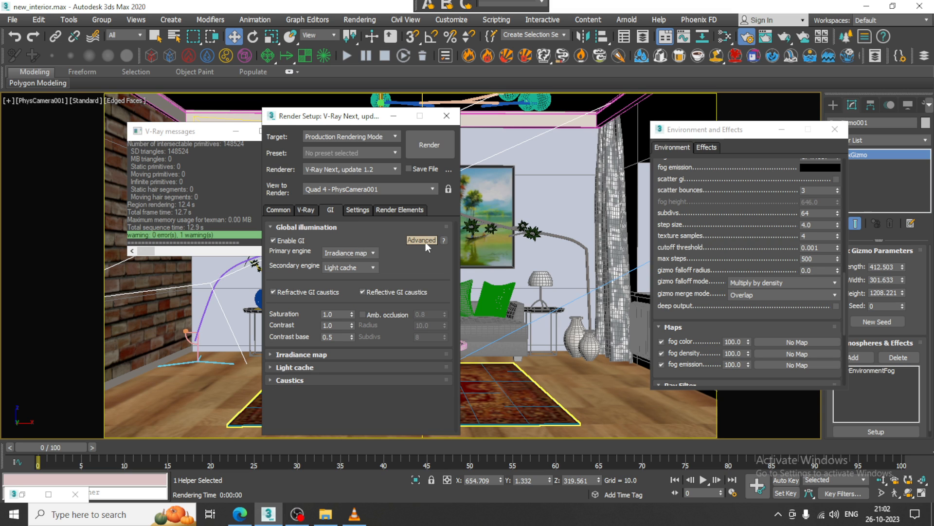
{"action": "left_click", "coordinate": [363, 354]}
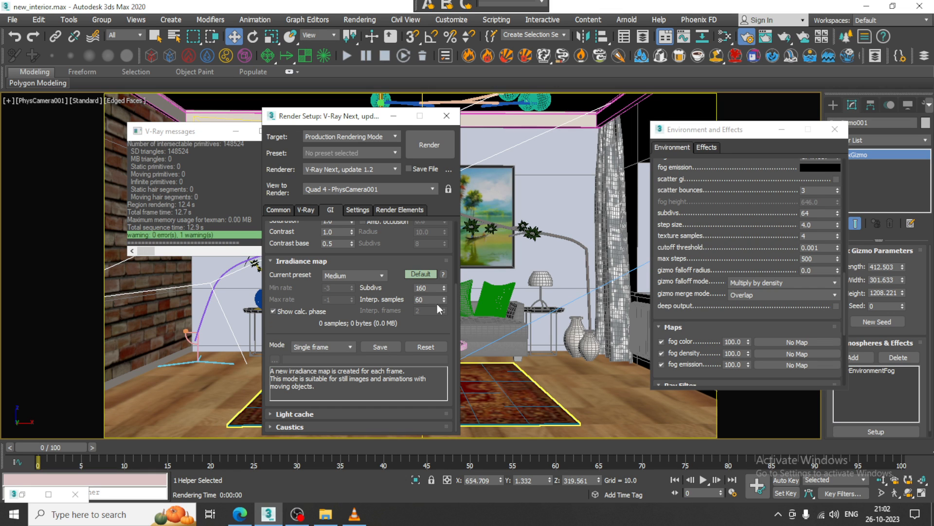
{"action": "left_click", "coordinate": [419, 274]}
{"action": "double_click", "coordinate": [429, 287]}
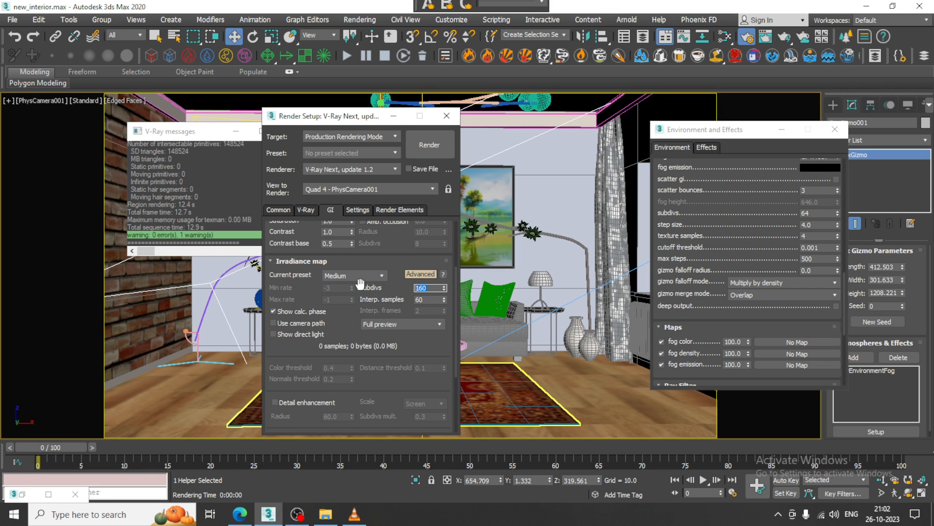
{"action": "type", "text": "180"}
{"action": "key", "text": "Tab"}
{"action": "scroll", "coordinate": [407, 392], "scroll_direction": "down", "scroll_amount": 3}
Set the light cache to 1300 subdivs with a 0.03 sample size and show its Expert options
{"action": "left_click", "coordinate": [291, 418]}
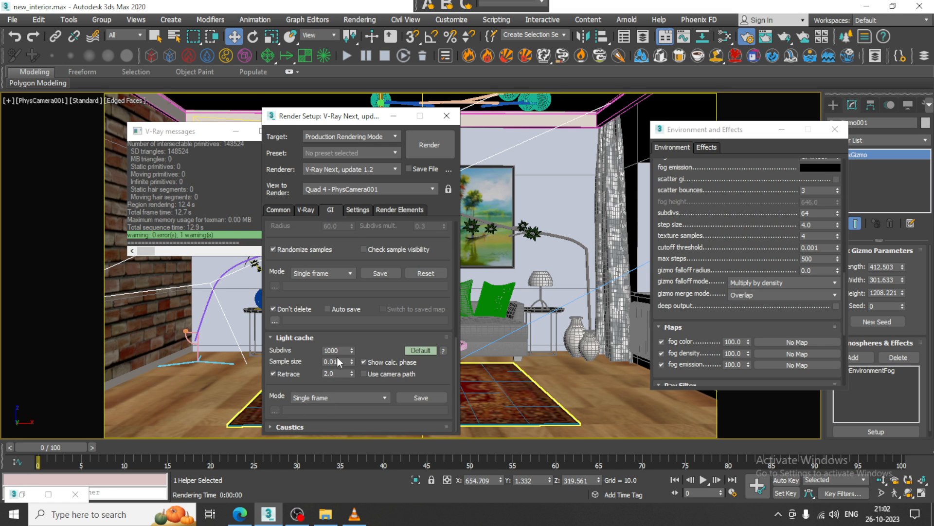
{"action": "double_click", "coordinate": [337, 351]}
{"action": "type", "text": "1"}
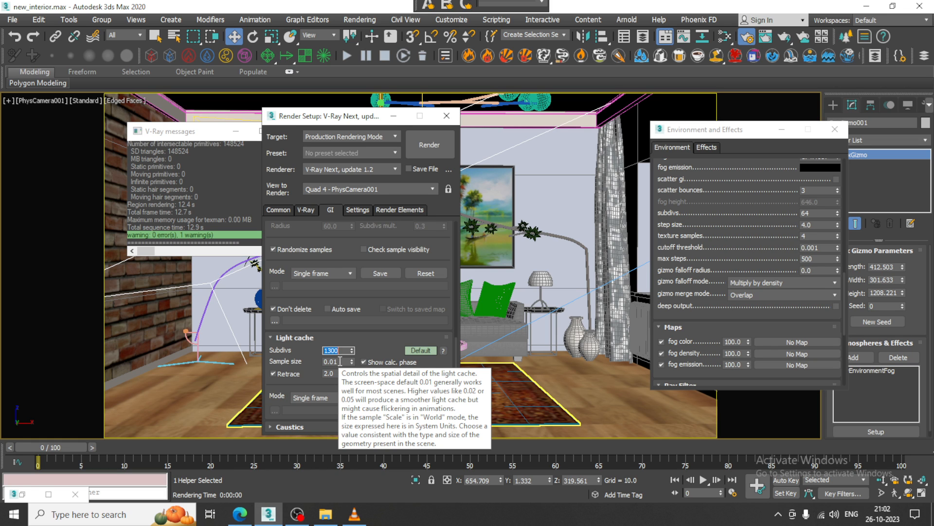
{"action": "left_click", "coordinate": [339, 361]}
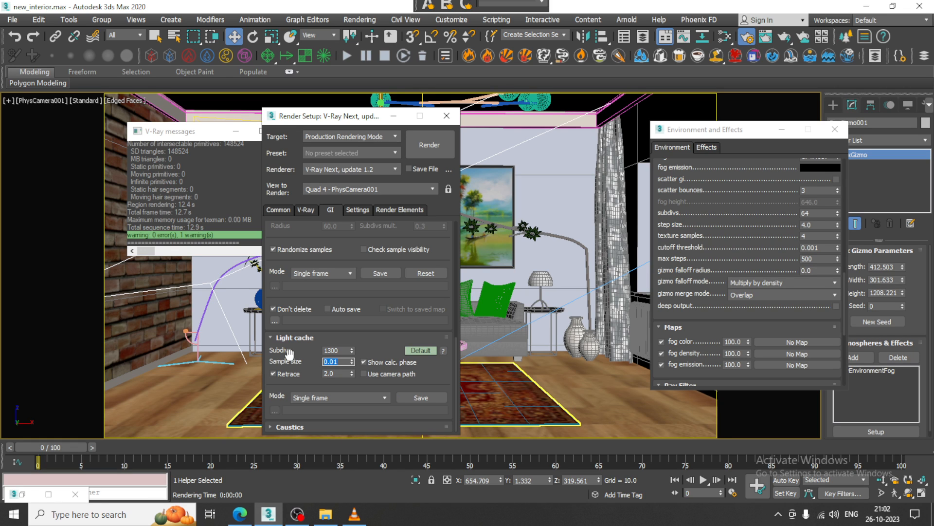
{"action": "type", "text": "0."}
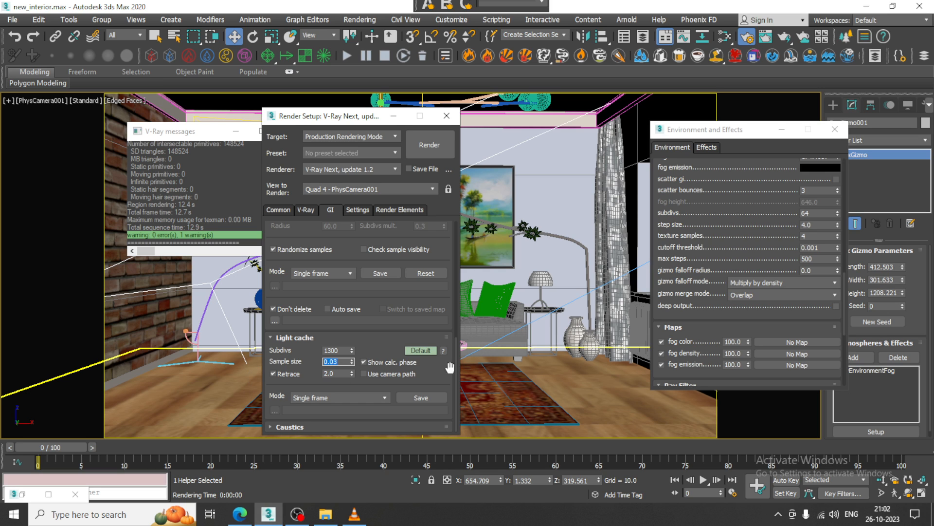
{"action": "left_click", "coordinate": [420, 350]}
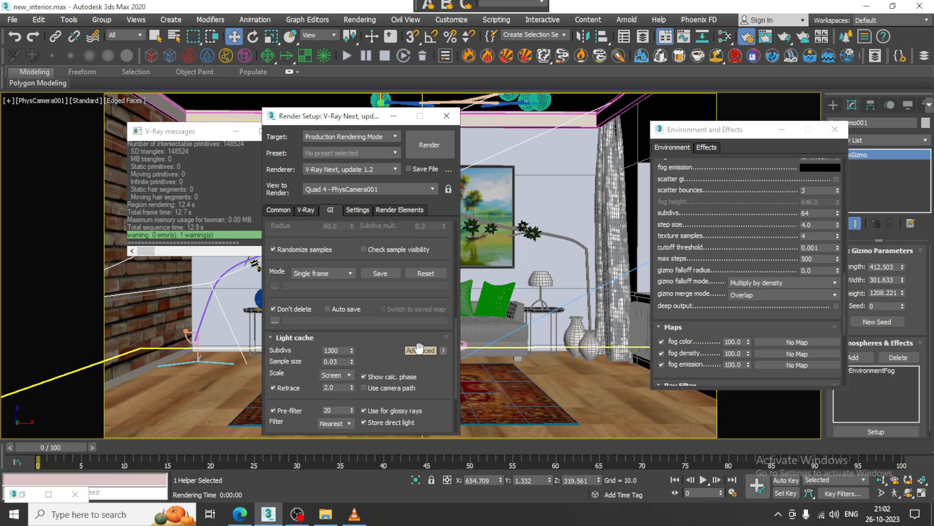
{"action": "left_click_drag", "start_coordinate": [435, 377], "coordinate": [440, 258]}
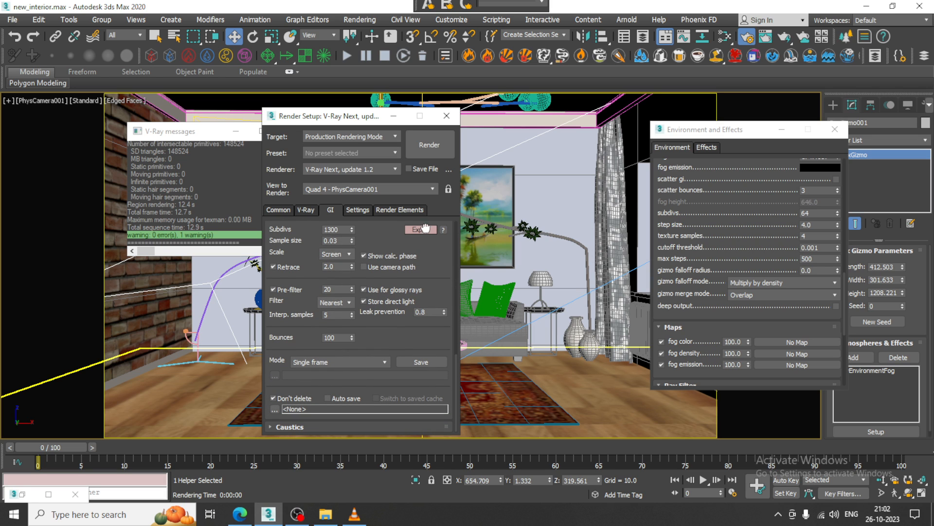
Check the V-Ray system settings and test-render the PhysCamera001 view, closing the frame buffer during the light cache pass
{"action": "left_click", "coordinate": [359, 209]}
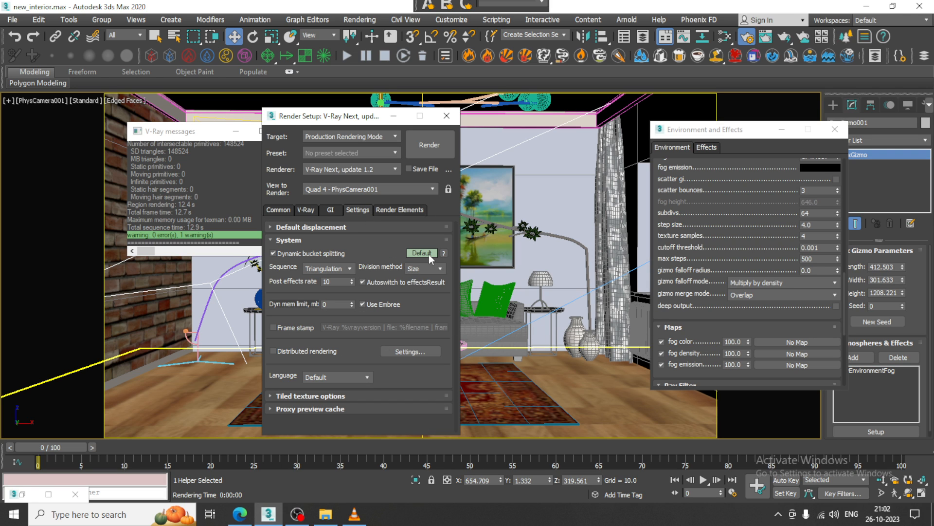
{"action": "left_click", "coordinate": [431, 138]}
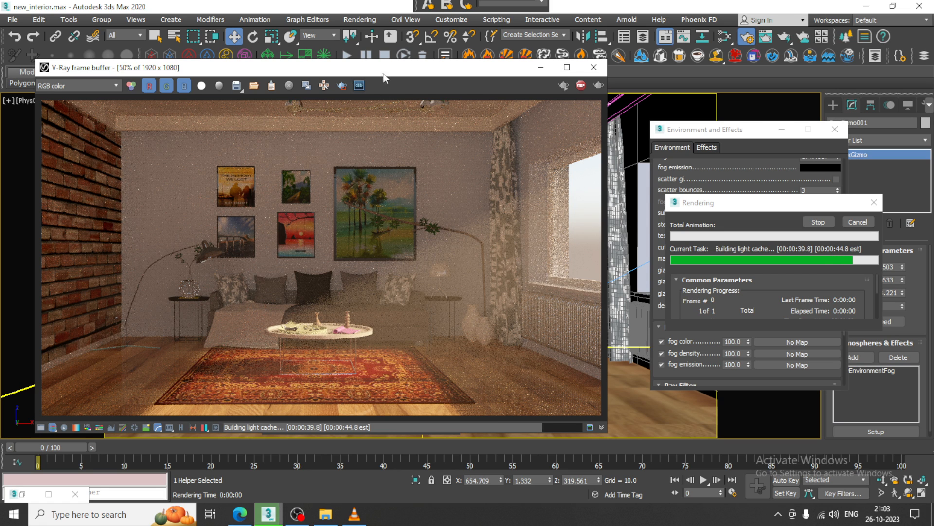
{"action": "left_click", "coordinate": [593, 68]}
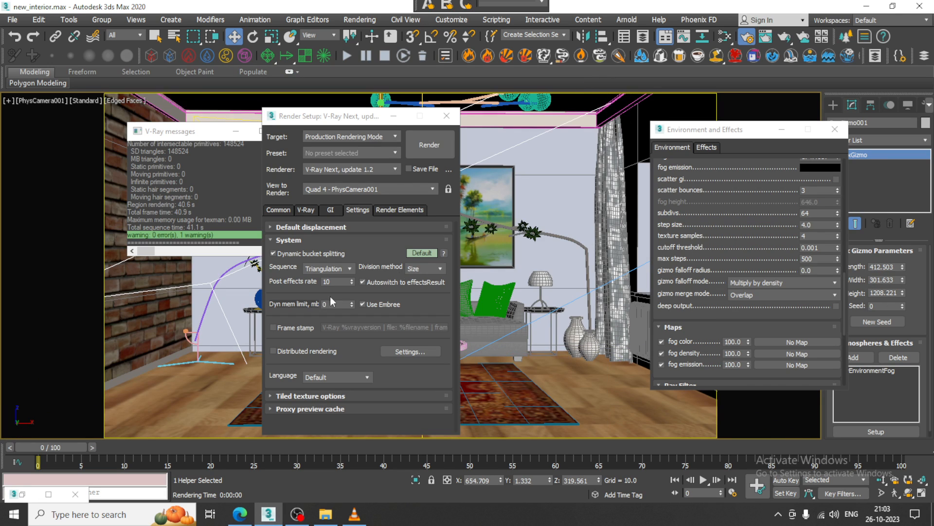
Set the white balance preset of the V-Ray Exposure Control to D75 and start a test render
{"action": "left_click", "coordinate": [361, 19]}
{"action": "left_click", "coordinate": [415, 153]}
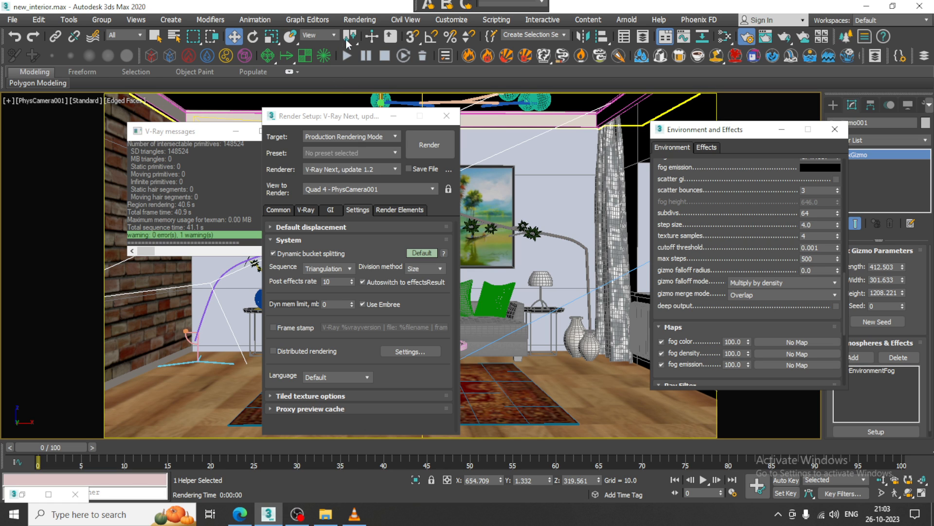
{"action": "left_click", "coordinate": [357, 21]}
{"action": "left_click", "coordinate": [420, 154]}
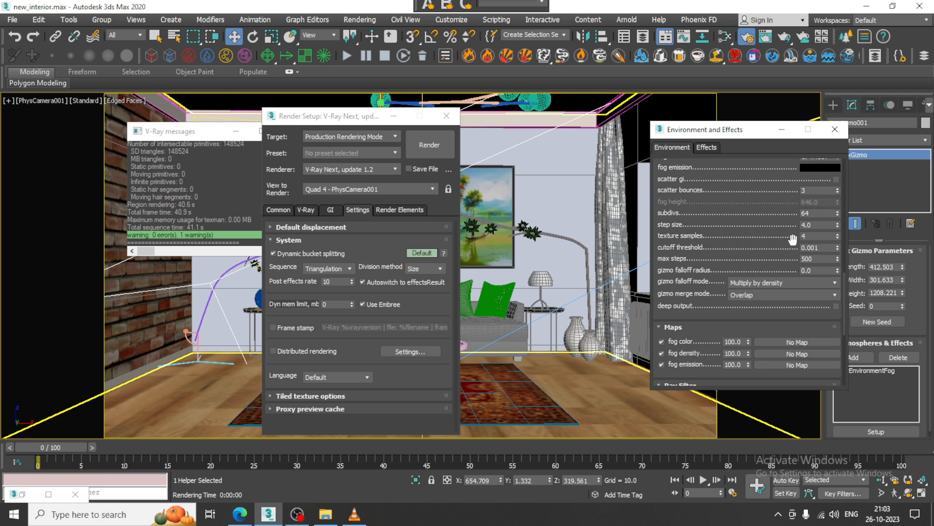
{"action": "scroll", "coordinate": [750, 311], "scroll_direction": "up", "scroll_amount": 3}
{"action": "left_click_drag", "start_coordinate": [749, 311], "coordinate": [754, 284]}
{"action": "scroll", "coordinate": [749, 278], "scroll_direction": "up", "scroll_amount": 10}
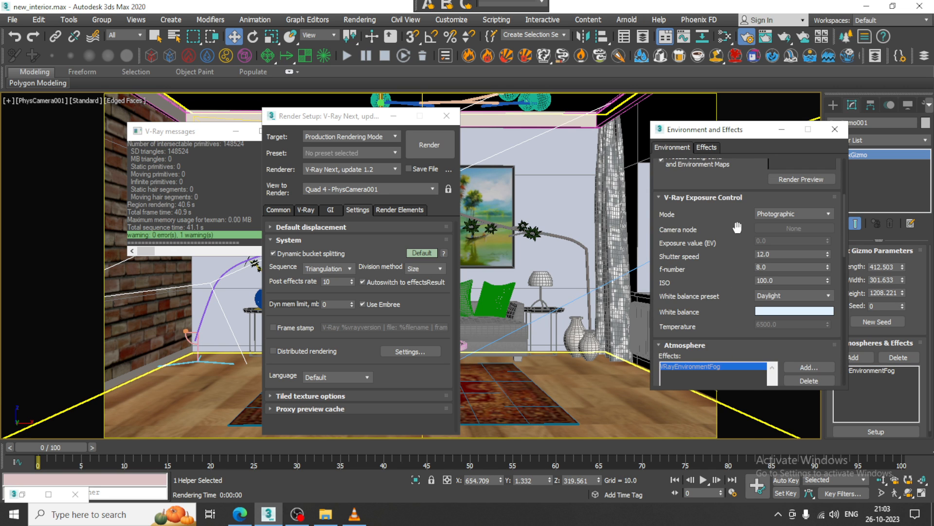
{"action": "left_click", "coordinate": [806, 329]}
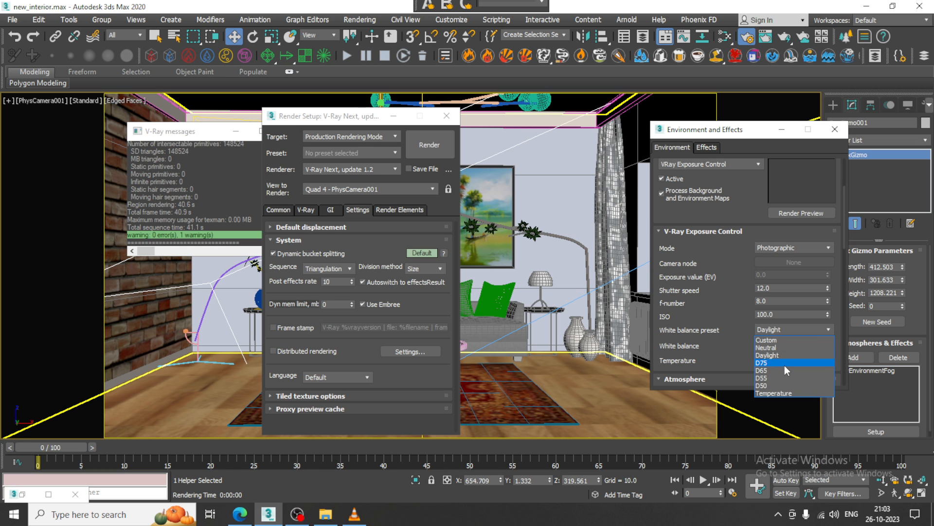
{"action": "left_click", "coordinate": [785, 365]}
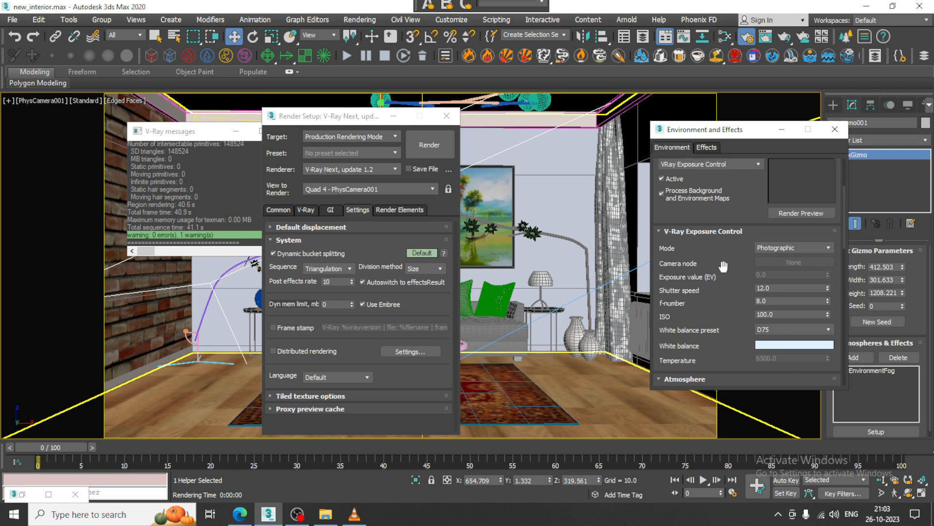
{"action": "left_click", "coordinate": [437, 152]}
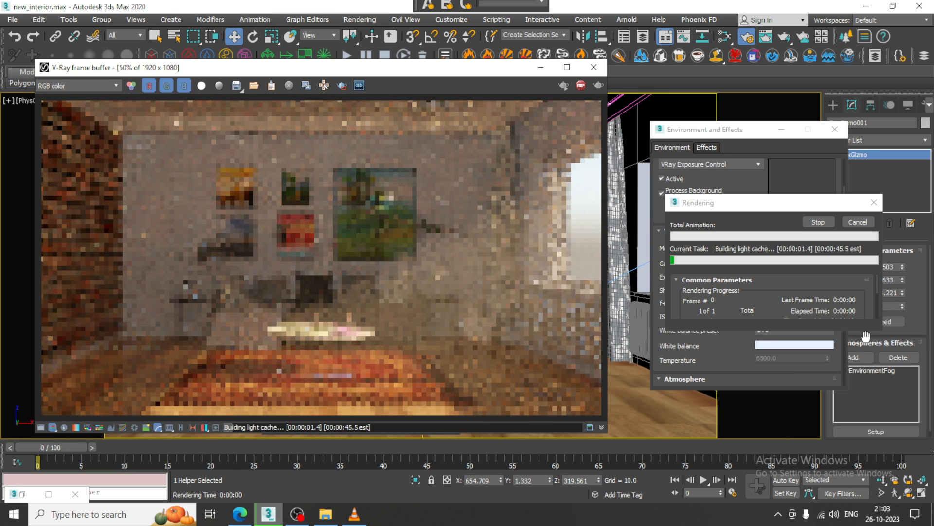
Set the exposure control's white balance preset to D55, render the view again and close the frame buffer
{"action": "left_click", "coordinate": [777, 331]}
{"action": "left_click", "coordinate": [778, 378]}
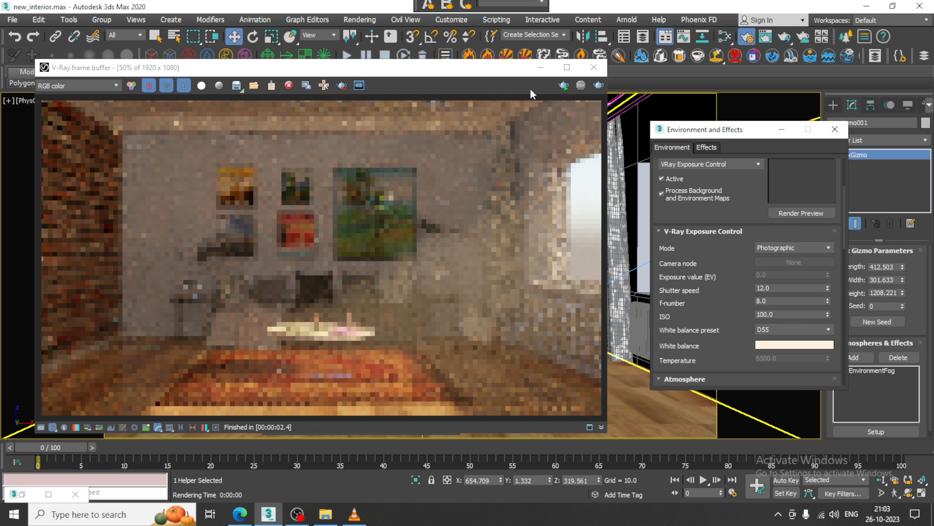
{"action": "left_click", "coordinate": [597, 86]}
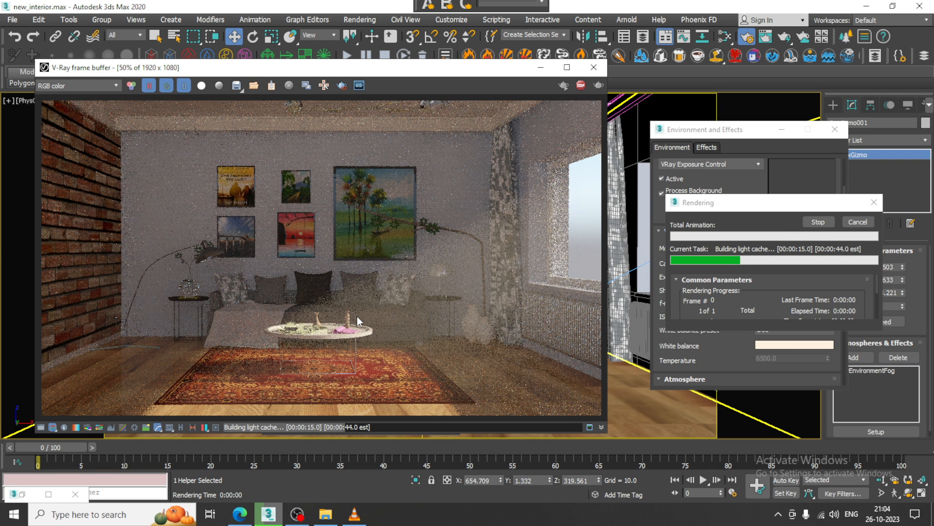
{"action": "left_click", "coordinate": [594, 67]}
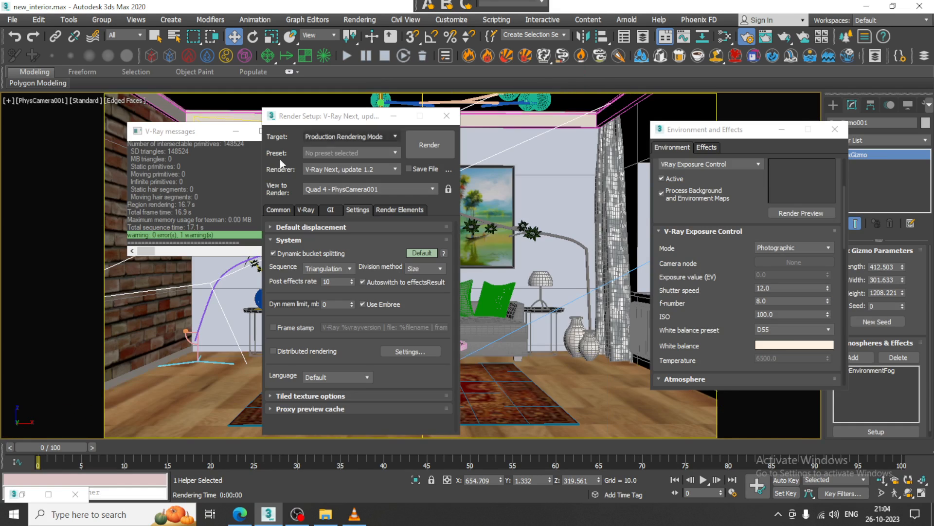
Set the multiplier of the plane light VRayLight002 beside the brick wall to 0.3 and start a test render
{"action": "left_click", "coordinate": [236, 131]}
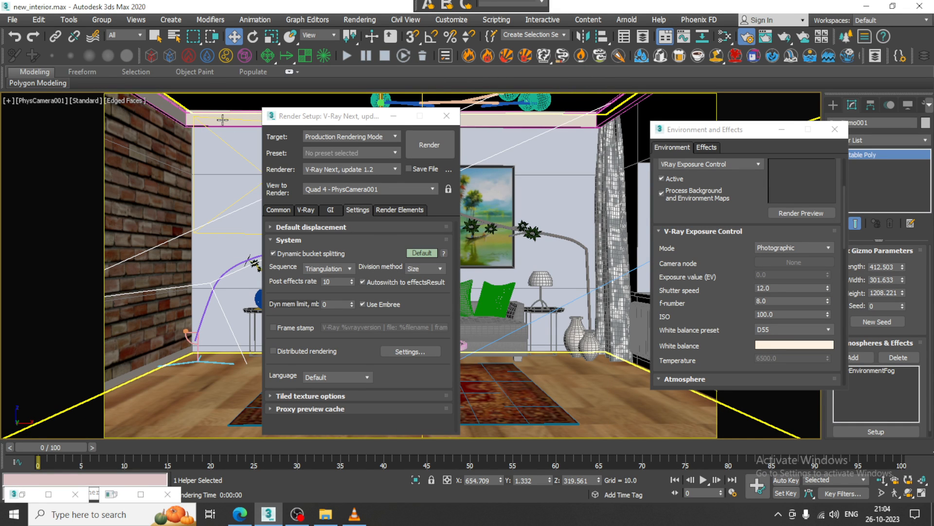
{"action": "left_click", "coordinate": [222, 120]}
{"action": "left_click_drag", "start_coordinate": [221, 120], "coordinate": [222, 120]}
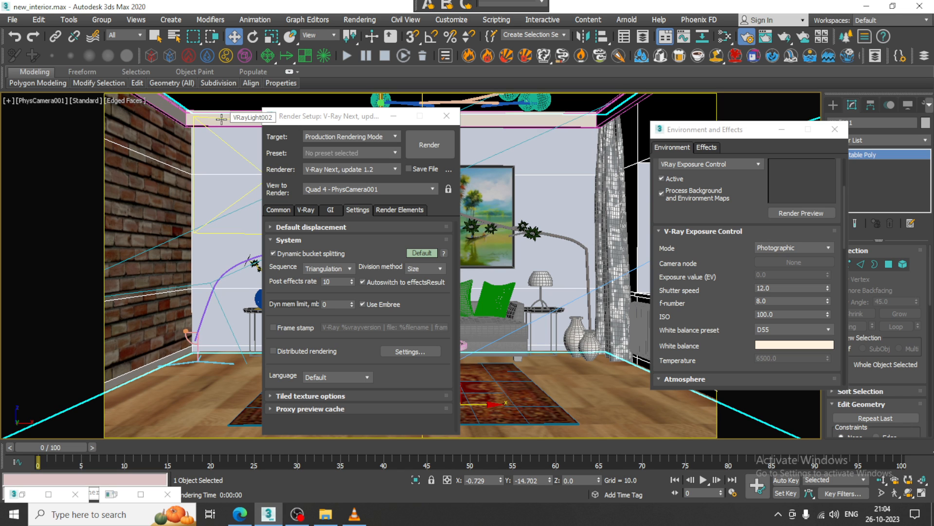
{"action": "left_click", "coordinate": [221, 119]}
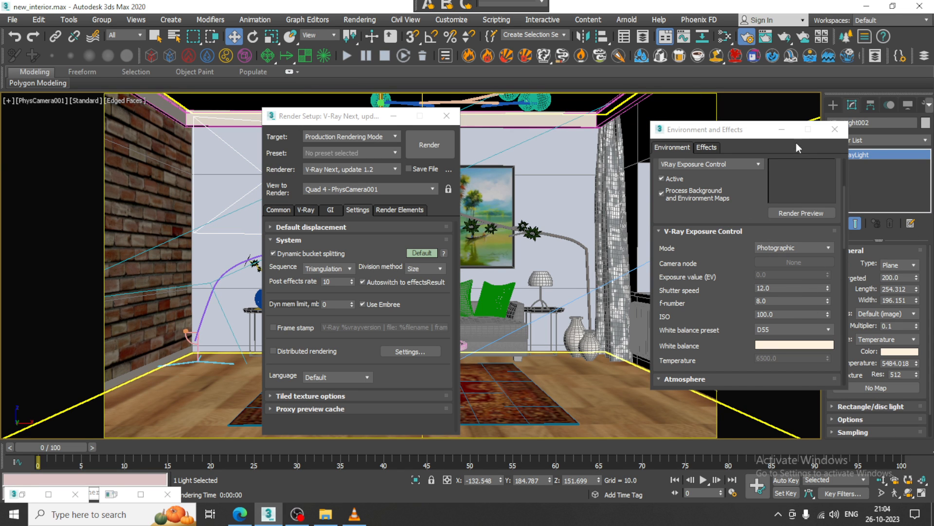
{"action": "left_click", "coordinate": [782, 129]}
{"action": "left_click", "coordinate": [892, 326]}
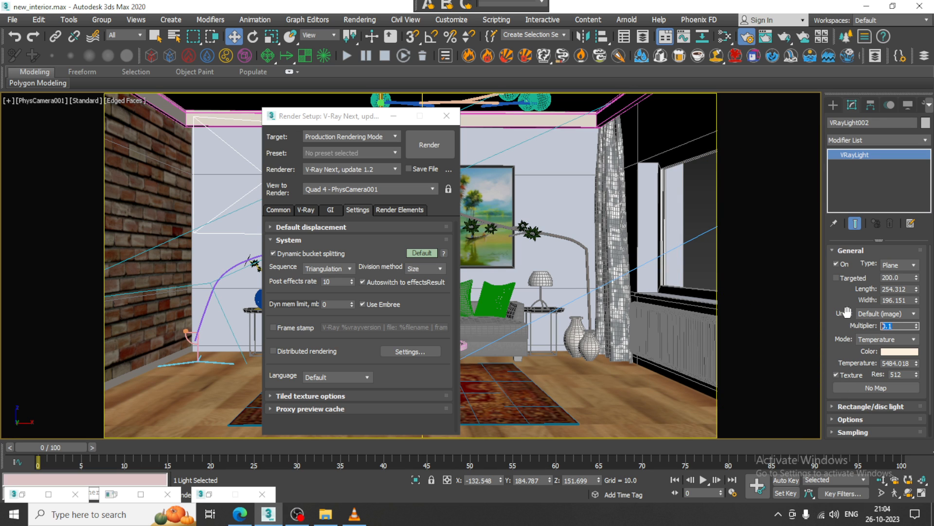
{"action": "key", "text": "BackSpace"}
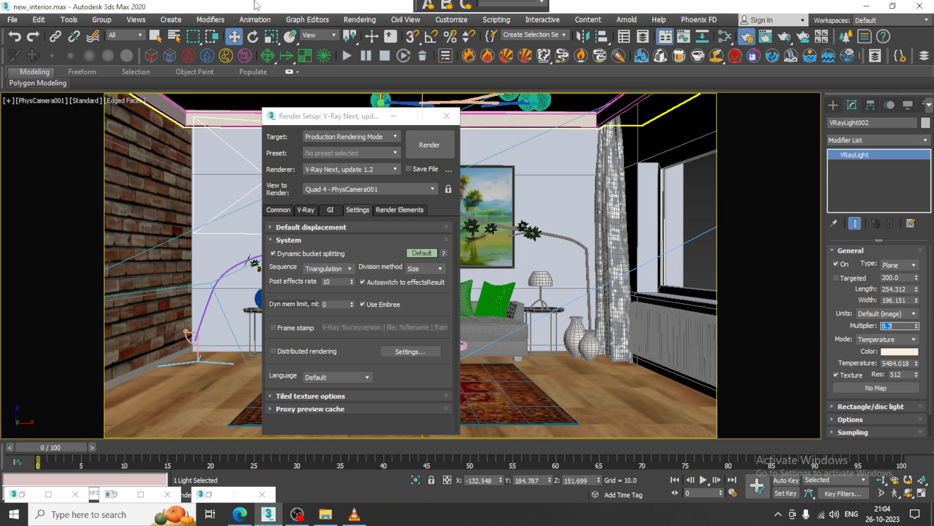
{"action": "left_click", "coordinate": [429, 150]}
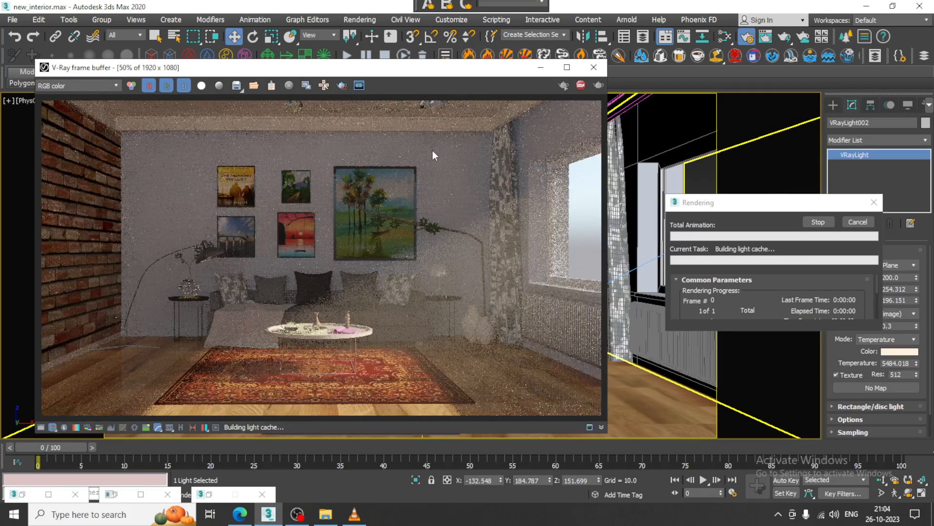